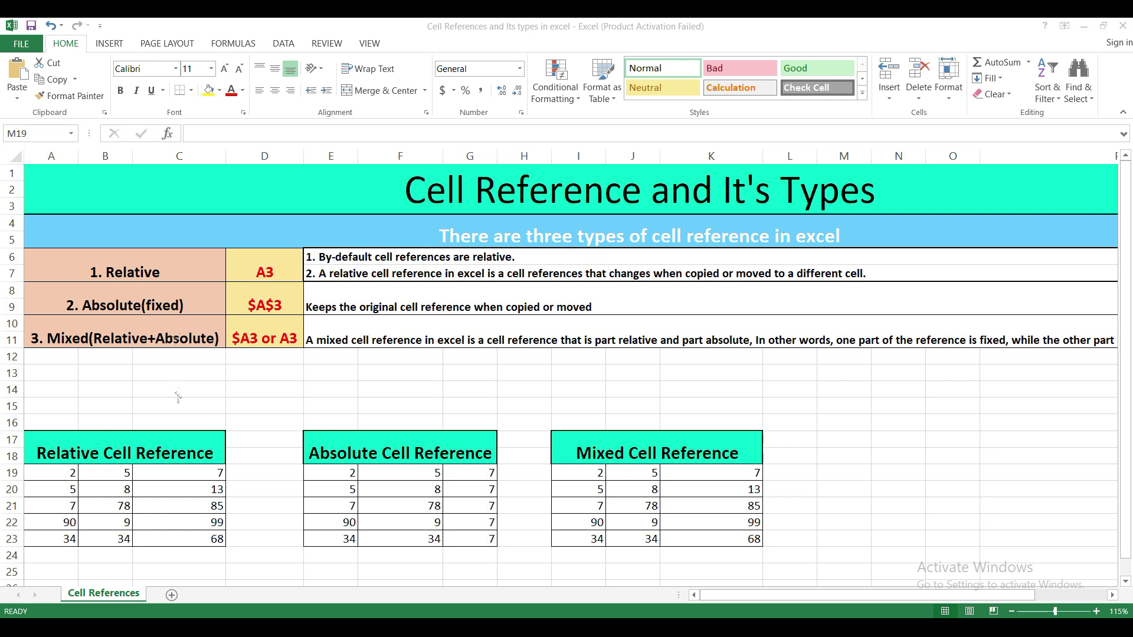
- Clear the existing results in C19:C23 of the Relative Cell Reference table
{"action": "left_click", "coordinate": [177, 475]}
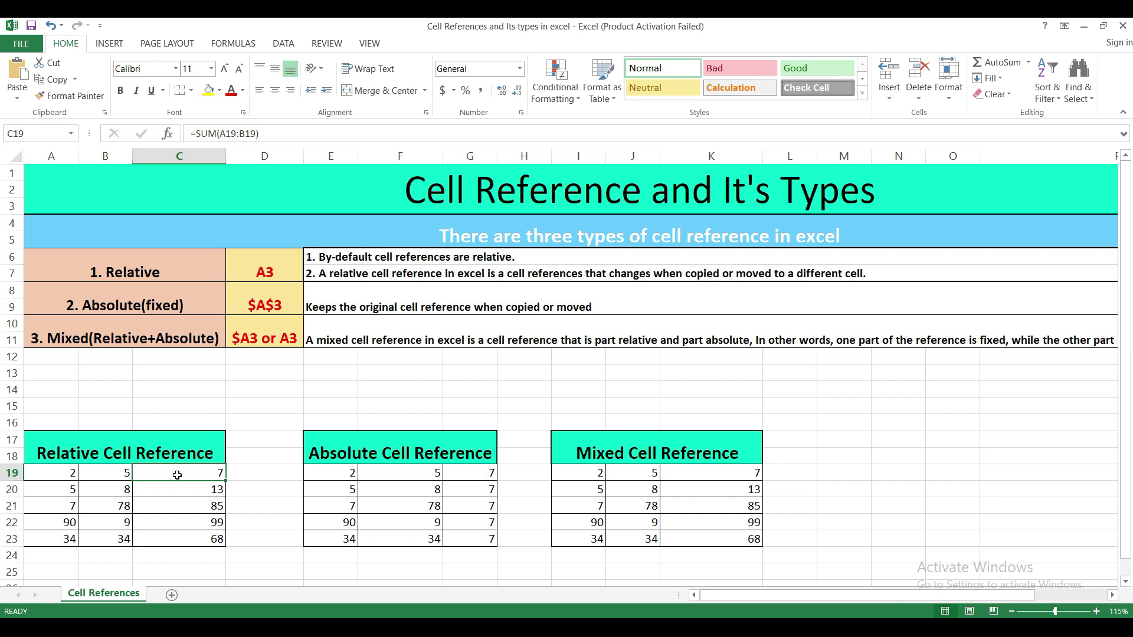
{"action": "key", "text": "shift+Down"}
{"action": "key", "text": "shift+Down"}
{"action": "key", "text": "shift+Down"}
{"action": "key", "text": "shift+Down"}
{"action": "key", "text": "Delete"}
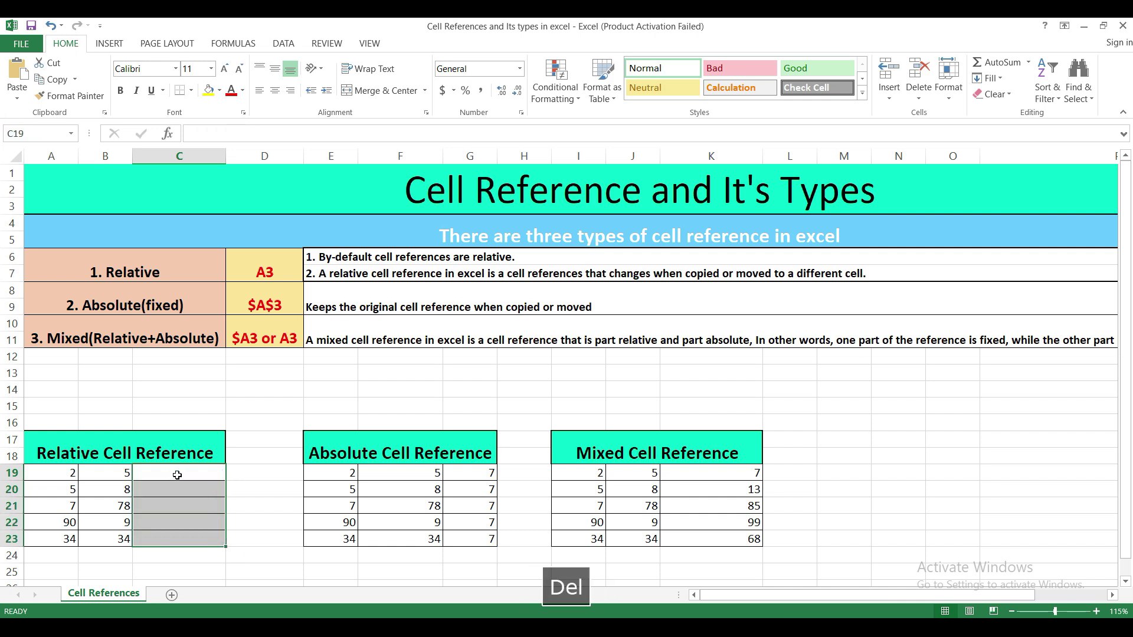
- Enter the formula =SUM(A19:B19) in cell C19 of the Relative Cell Reference table
{"action": "left_click", "coordinate": [177, 475]}
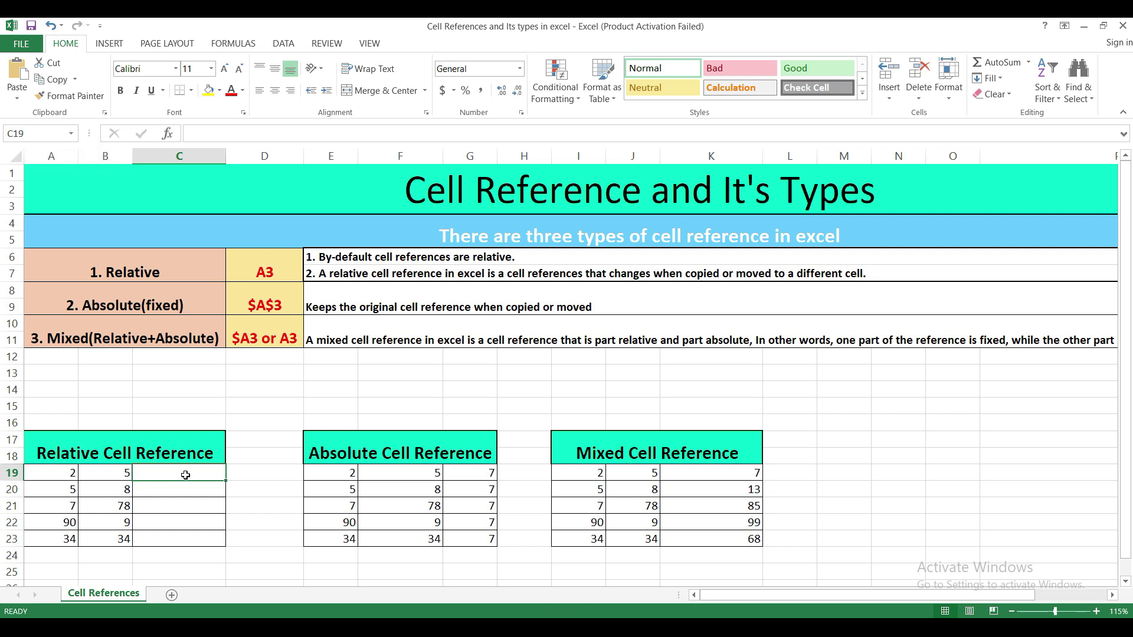
{"action": "type", "text": "=SUM"}
{"action": "key", "text": "Tab"}
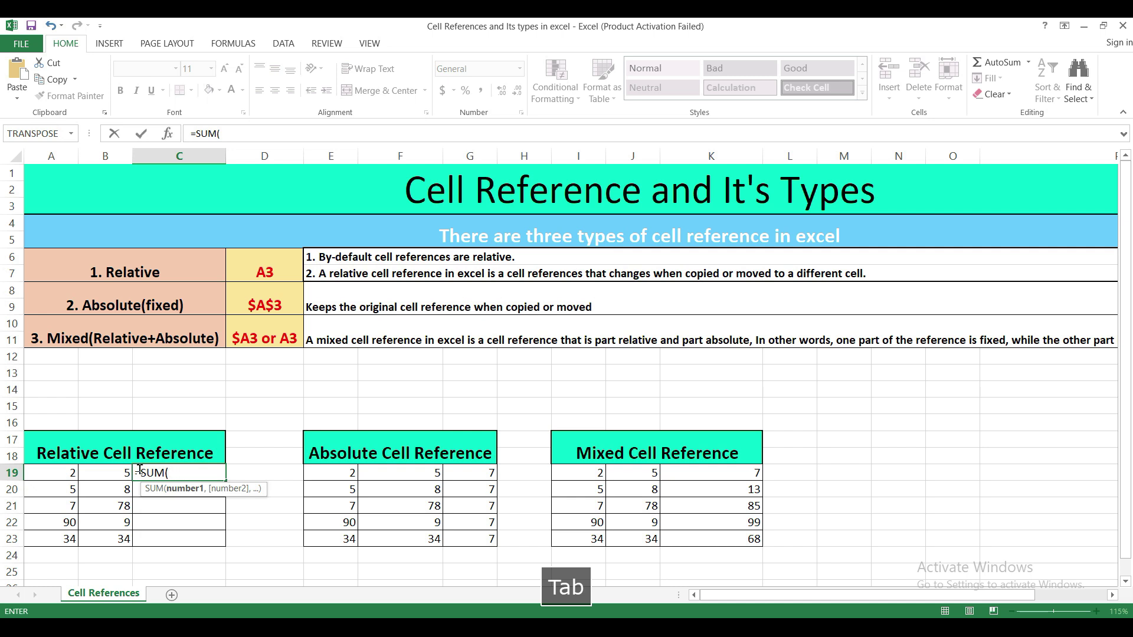
{"action": "left_click", "coordinate": [46, 470]}
{"action": "key", "text": "shift+Right"}
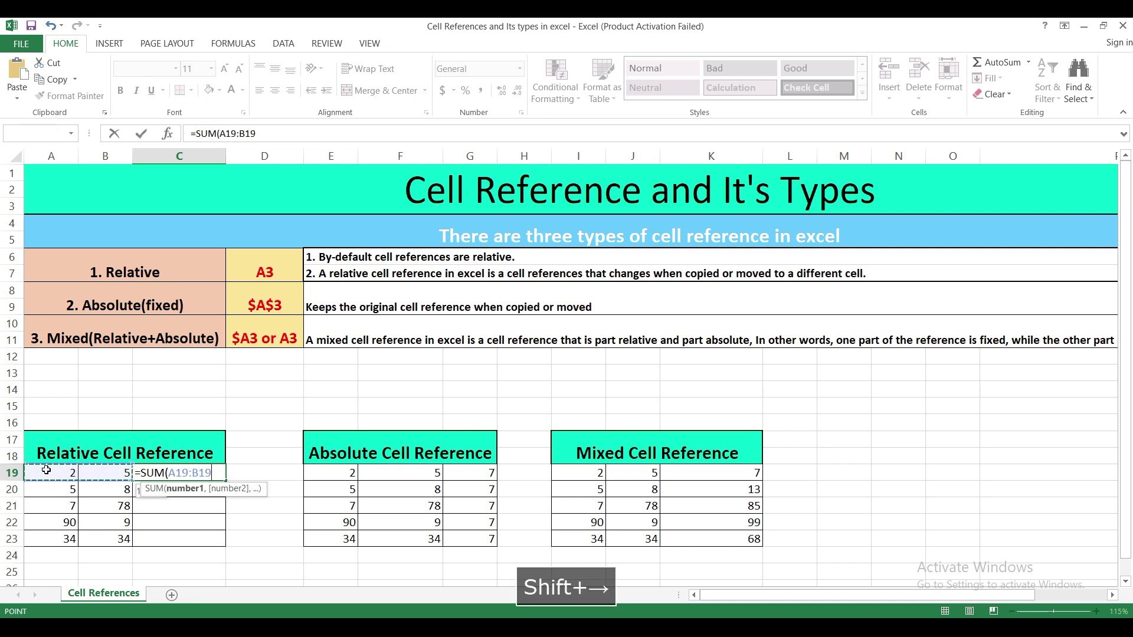
{"action": "type", "text": ")"}
{"action": "key", "text": "Return"}
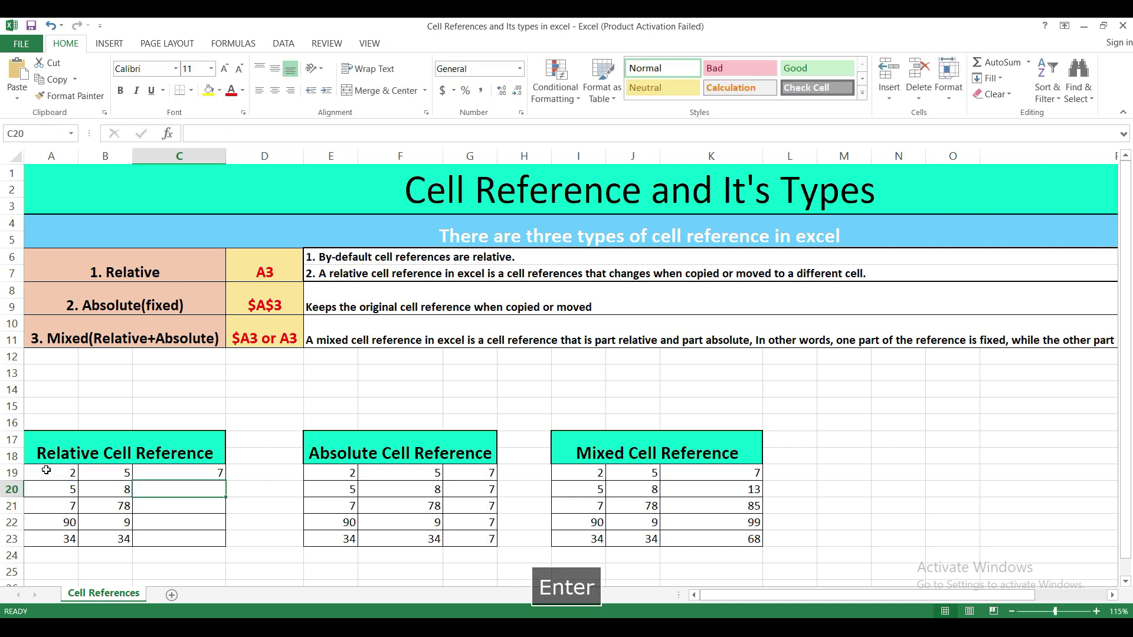
- Fill the C19 formula down through C23 and check the copied formula in C20
{"action": "left_click", "coordinate": [164, 475]}
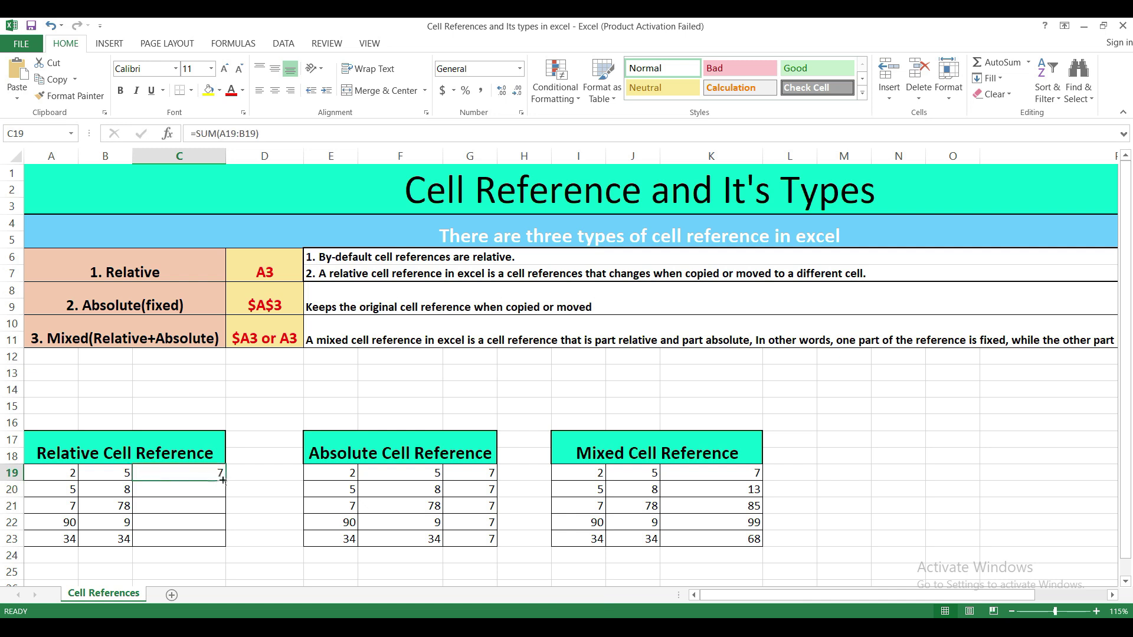
{"action": "left_click_drag", "start_coordinate": [224, 481], "coordinate": [224, 543]}
{"action": "left_click", "coordinate": [208, 492]}
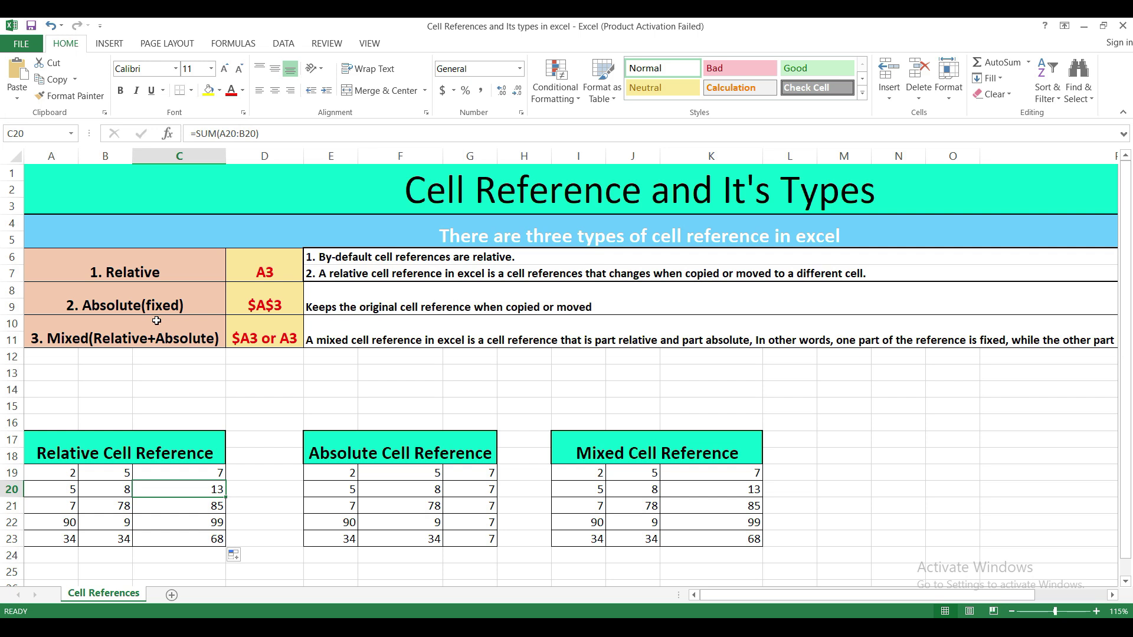
- Enter 485 in the empty cell F14 and clear that cell again
{"action": "left_click", "coordinate": [398, 387]}
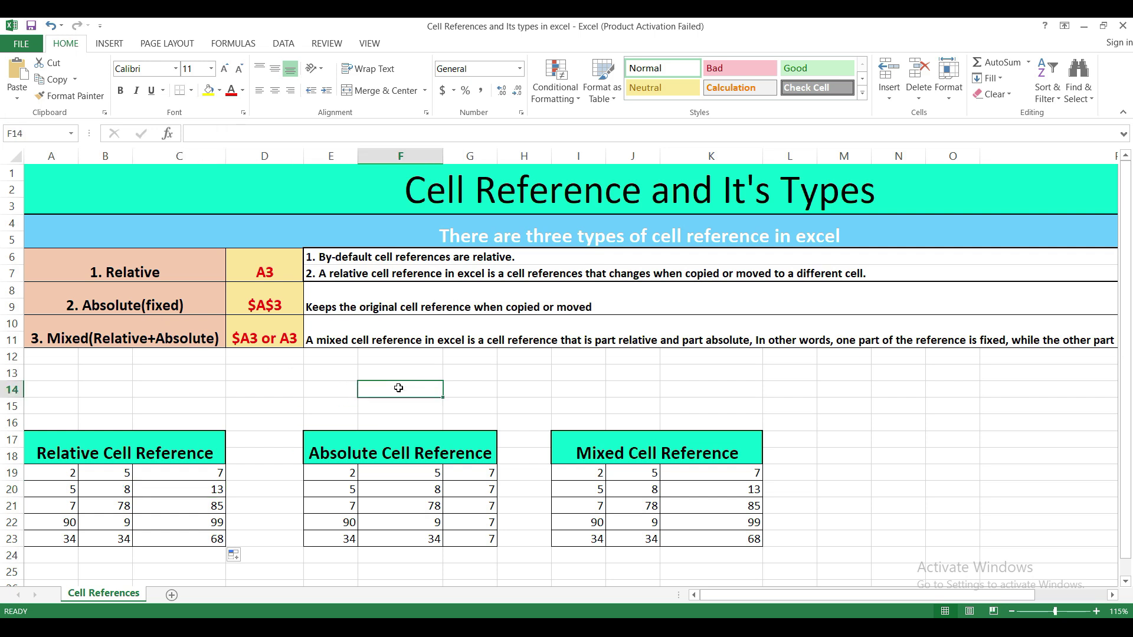
{"action": "type", "text": "485"}
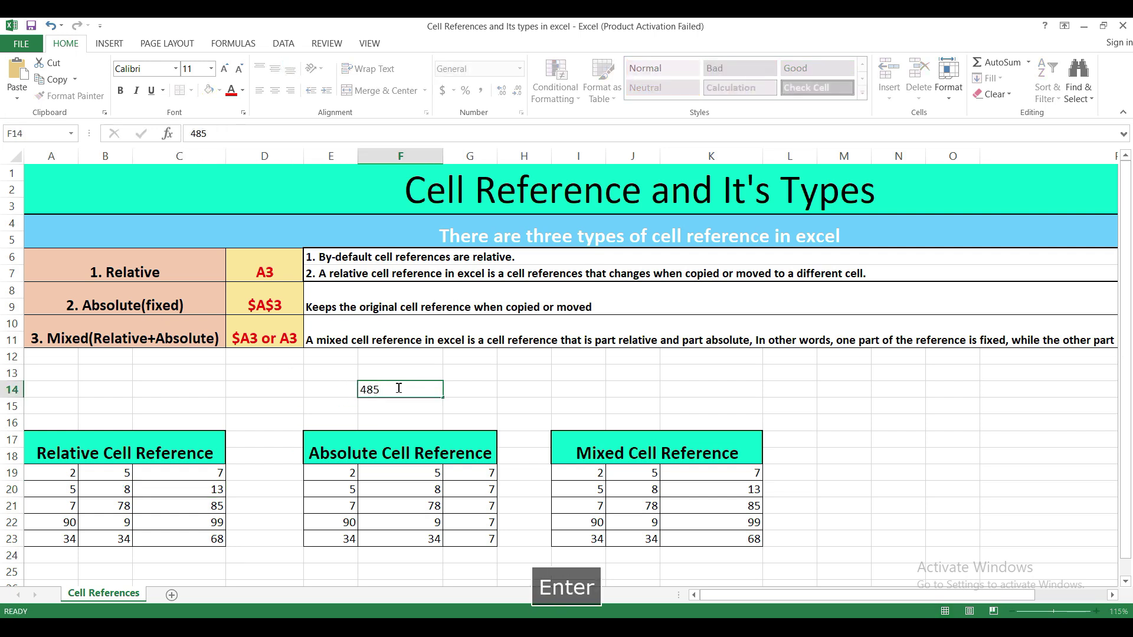
{"action": "key", "text": "Return"}
{"action": "key", "text": "Up"}
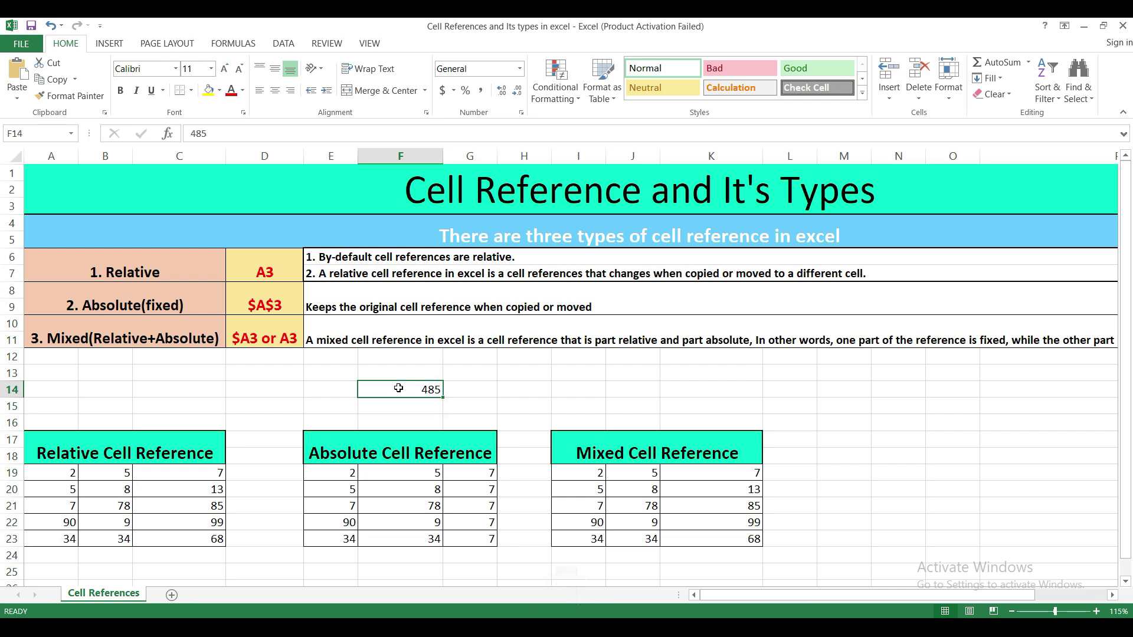
{"action": "left_click", "coordinate": [466, 391]}
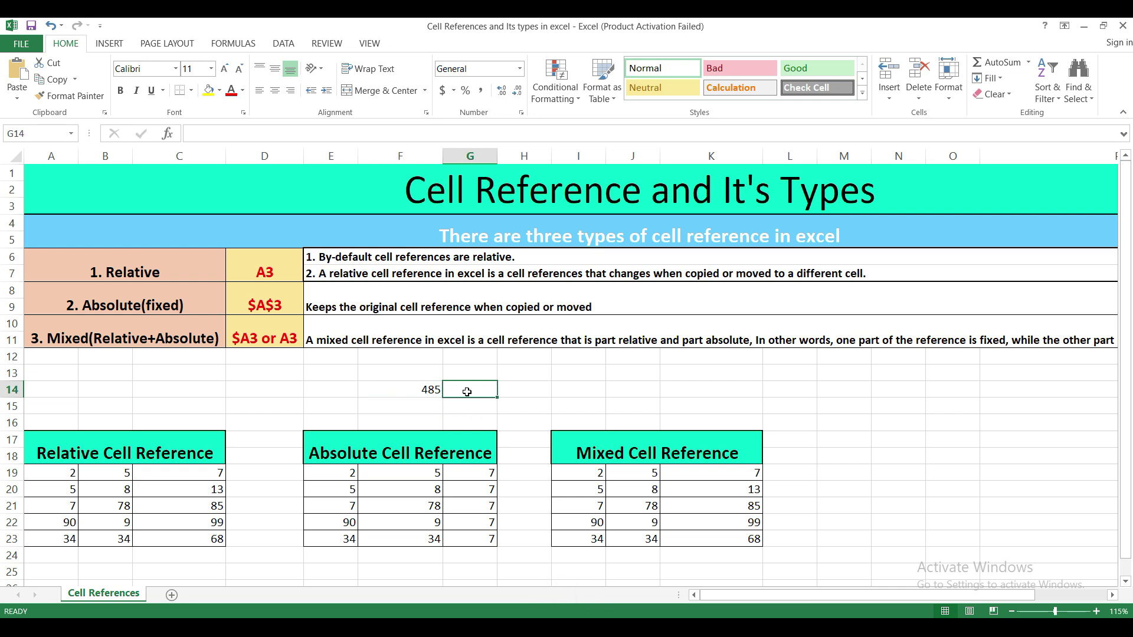
{"action": "left_click", "coordinate": [432, 390]}
{"action": "key", "text": "Delete"}
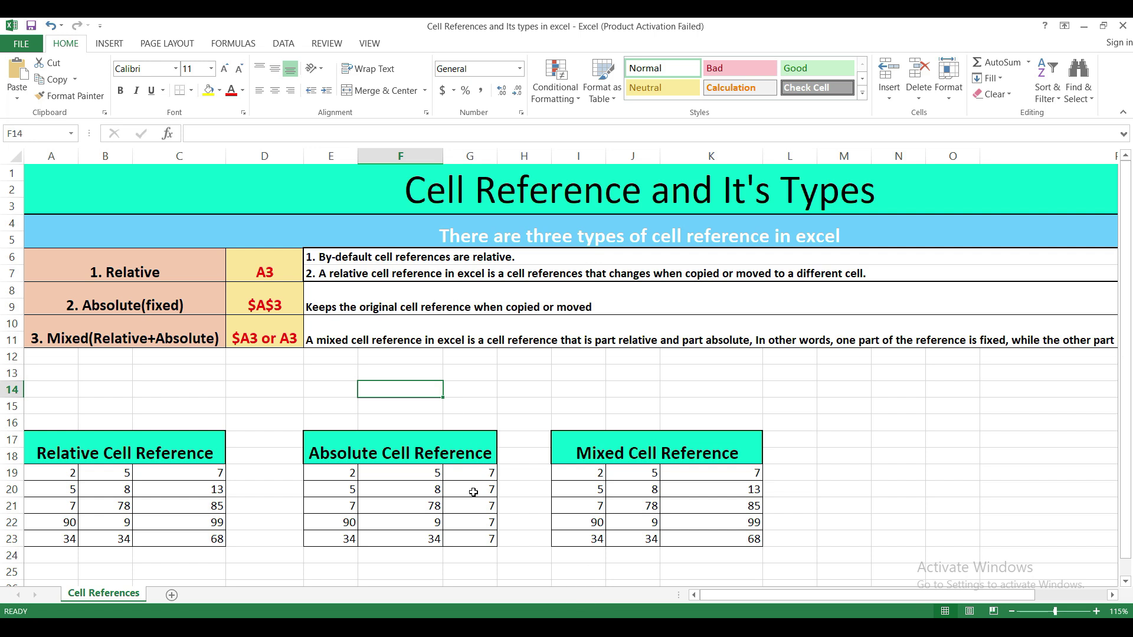
- Clear the result column of the Absolute Cell Reference table, selecting G19:G24
{"action": "left_click", "coordinate": [473, 472]}
{"action": "key", "text": "shift+Down"}
{"action": "key", "text": "shift+Down"}
{"action": "key", "text": "shift+Down"}
{"action": "key", "text": "shift+Down"}
{"action": "key", "text": "shift+Down"}
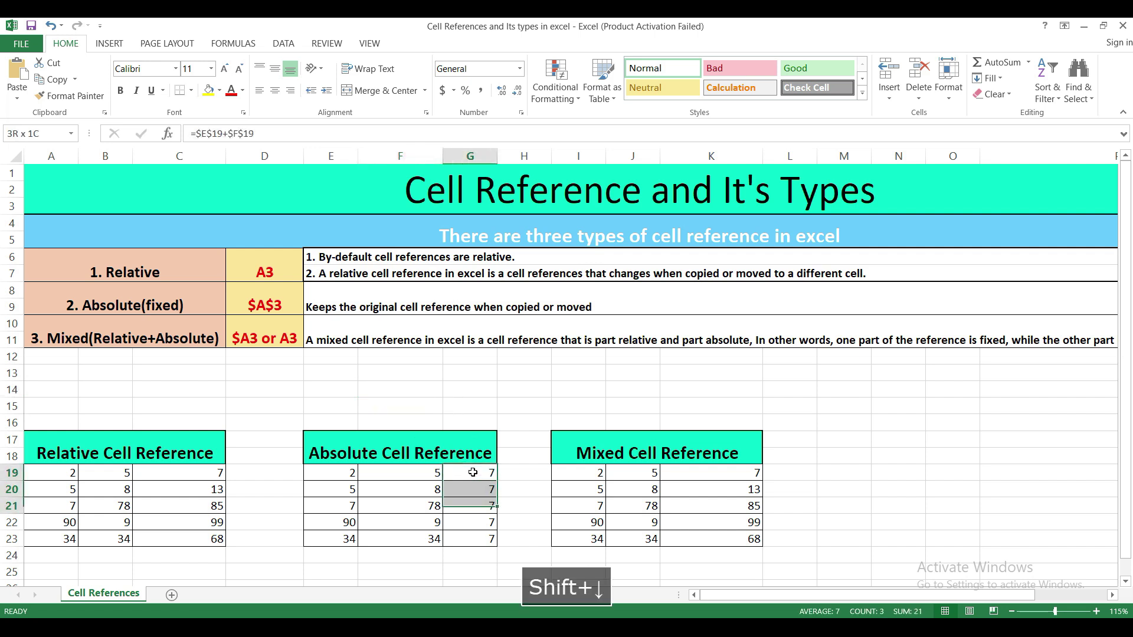
{"action": "key", "text": "Delete"}
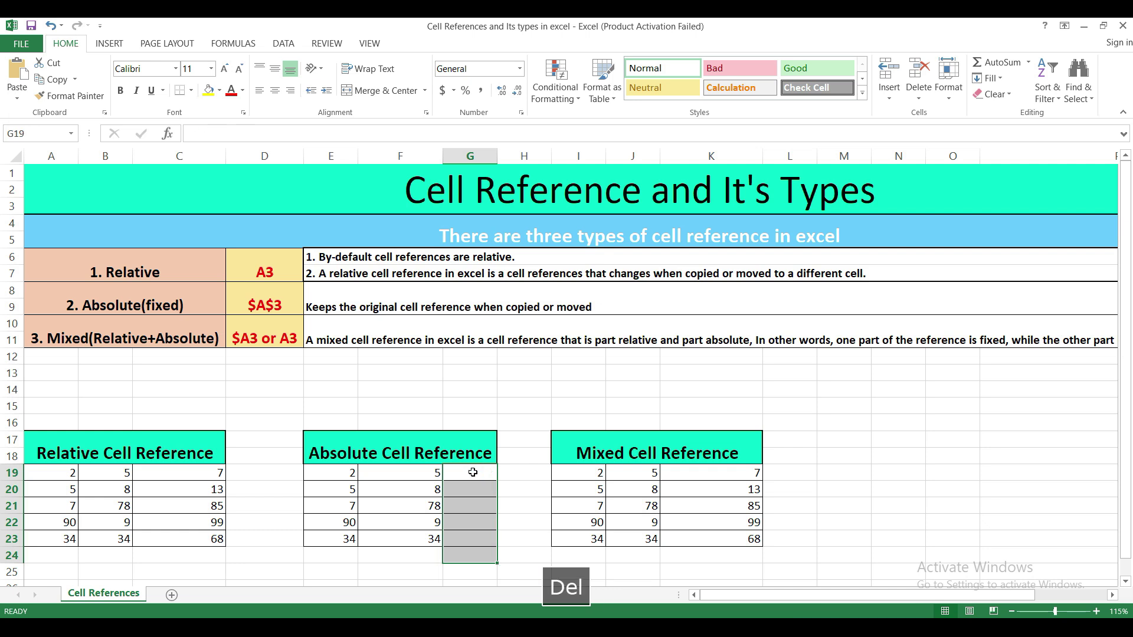
- Write the formula =SUM(E19:F19) in cell G19 of the Absolute Cell Reference table
{"action": "left_click", "coordinate": [473, 472]}
{"action": "type", "text": "=sum"}
{"action": "key", "text": "Tab"}
{"action": "left_click", "coordinate": [336, 475]}
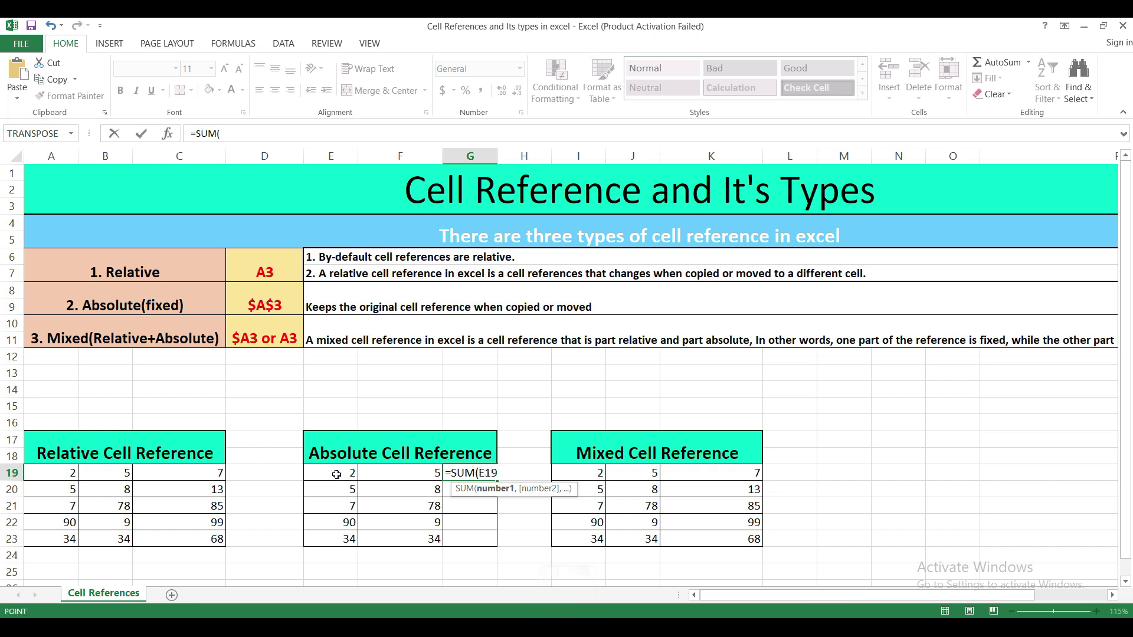
{"action": "key", "text": "shift+Right"}
{"action": "type", "text": ")"}
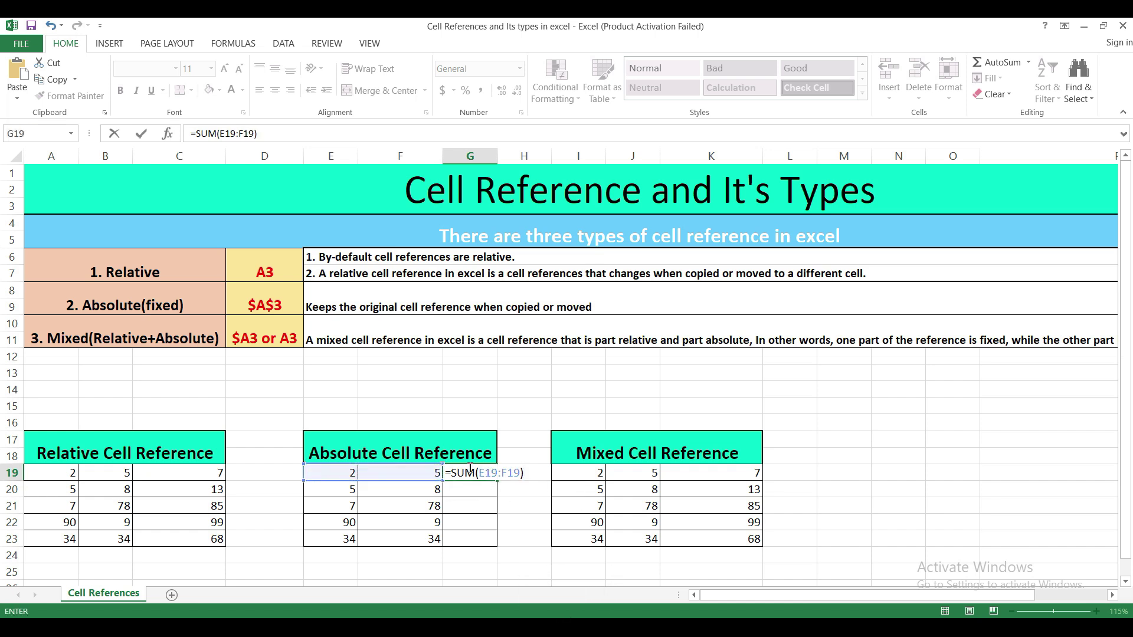
- Make both references in the G19 formula absolute so it reads =SUM($E$19:$F$19), and commit it
{"action": "left_click", "coordinate": [490, 472]}
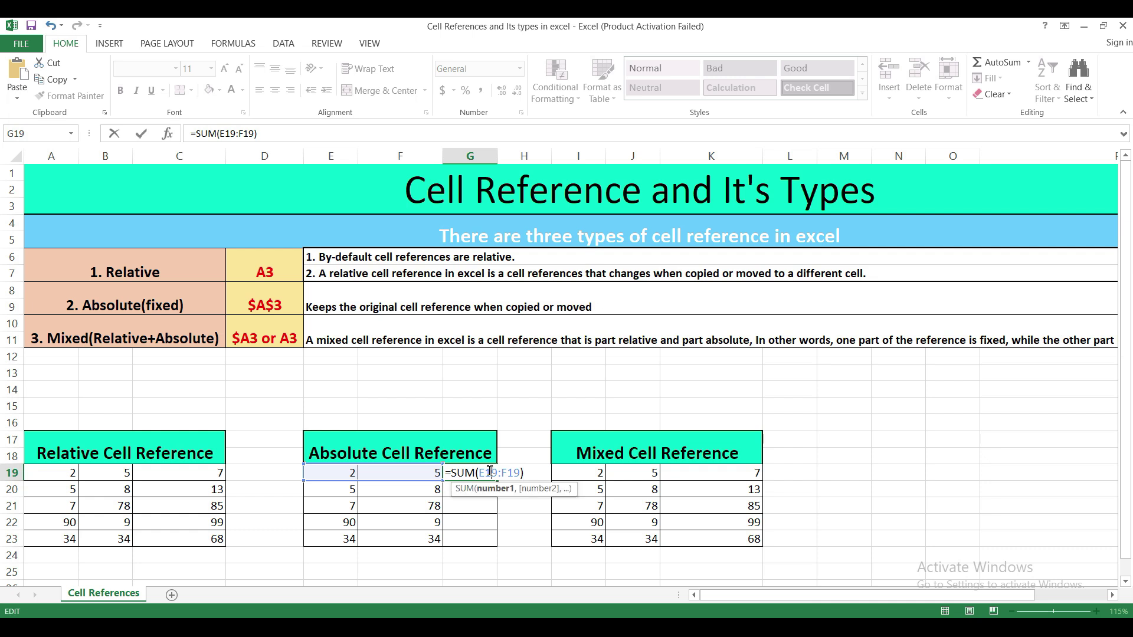
{"action": "key", "text": "F4"}
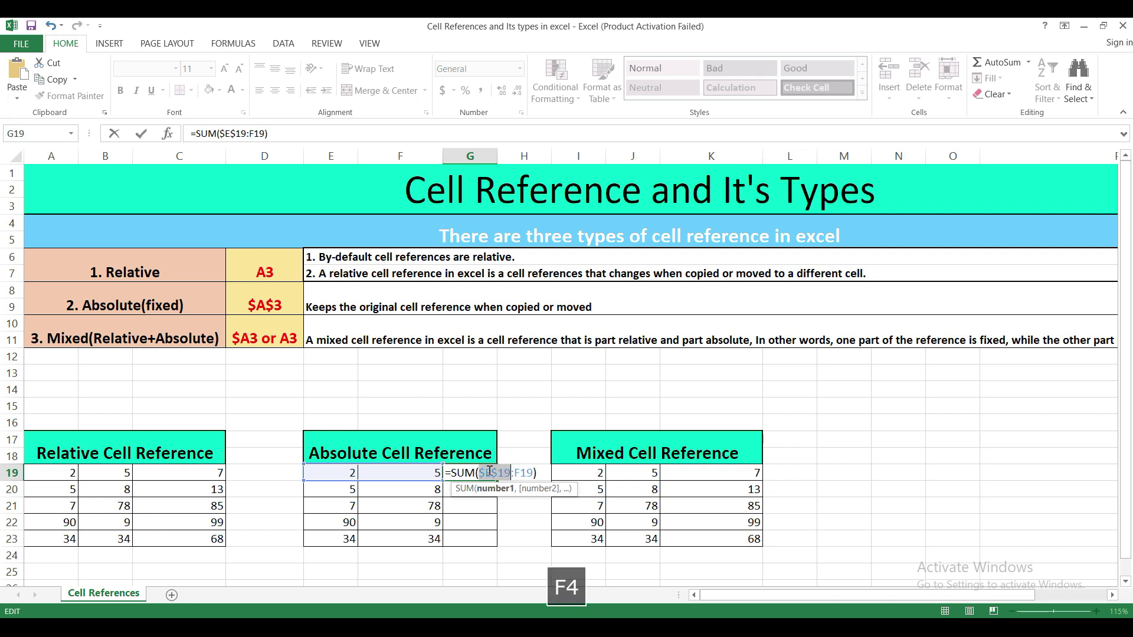
{"action": "left_click", "coordinate": [524, 469]}
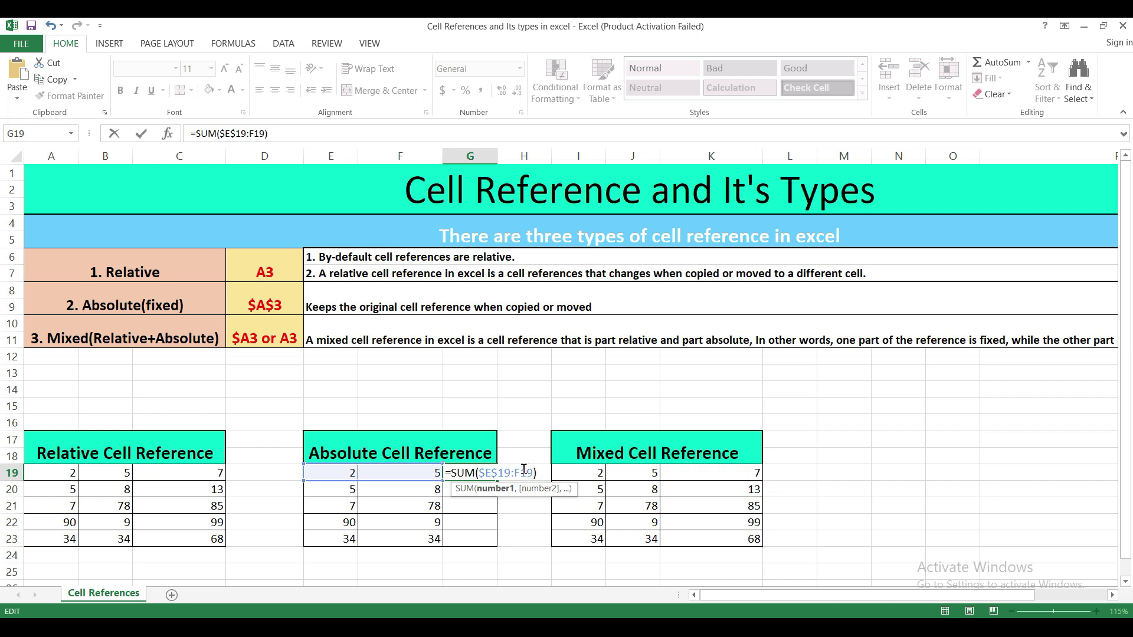
{"action": "key", "text": "F4"}
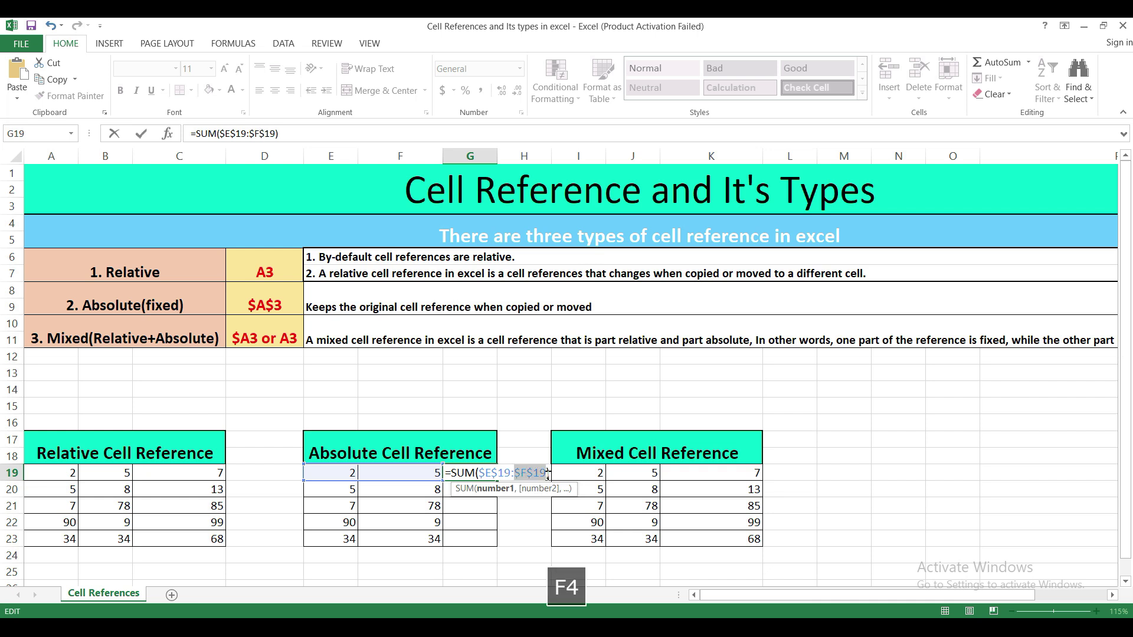
{"action": "key", "text": "Return"}
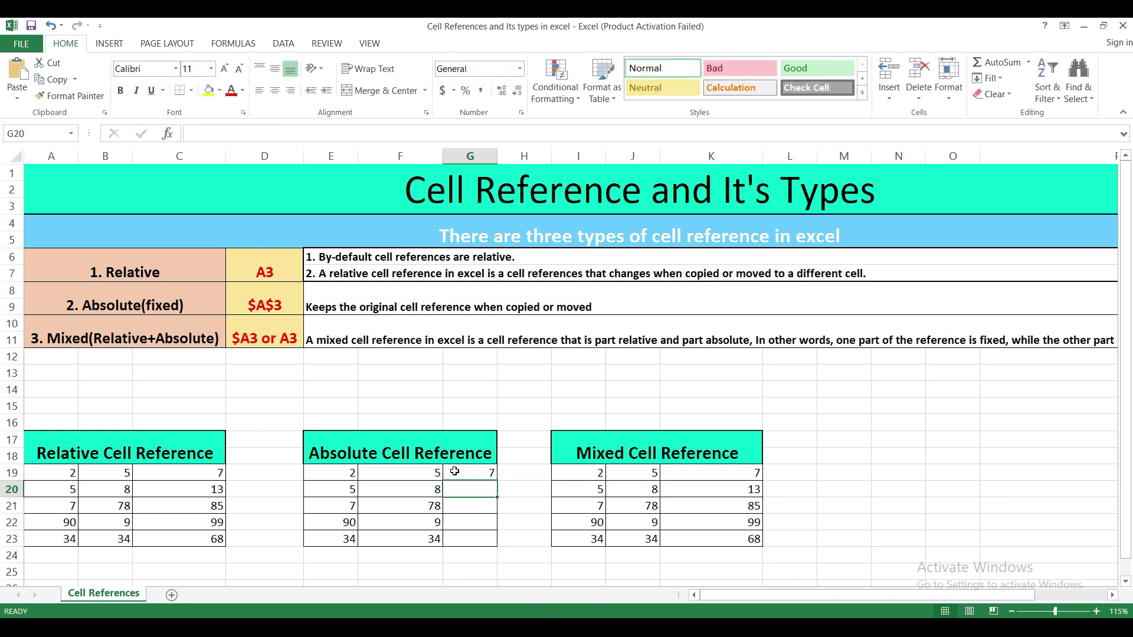
- Fill the G19 formula down through G23 and check the copied formula in G20
{"action": "left_click", "coordinate": [481, 473]}
{"action": "left_click_drag", "start_coordinate": [496, 480], "coordinate": [495, 541]}
{"action": "left_click", "coordinate": [479, 491]}
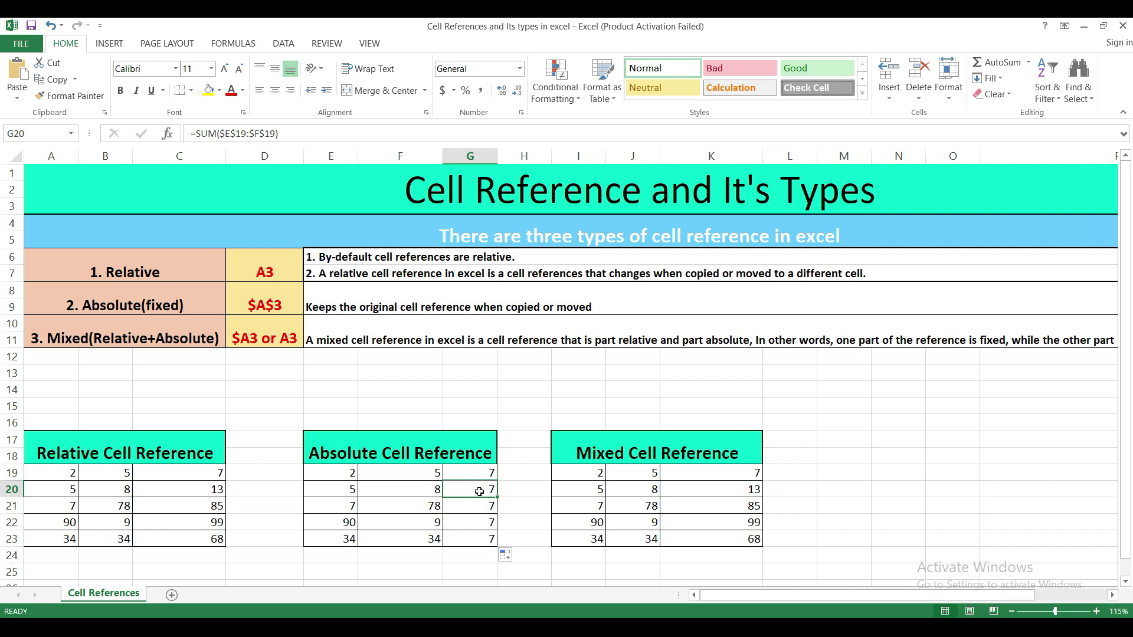
- Examine the absolute formulas cell by cell in G19:G23 and compare them with the relative reference example in D6
{"action": "key", "text": "Return"}
{"action": "key", "text": "Return"}
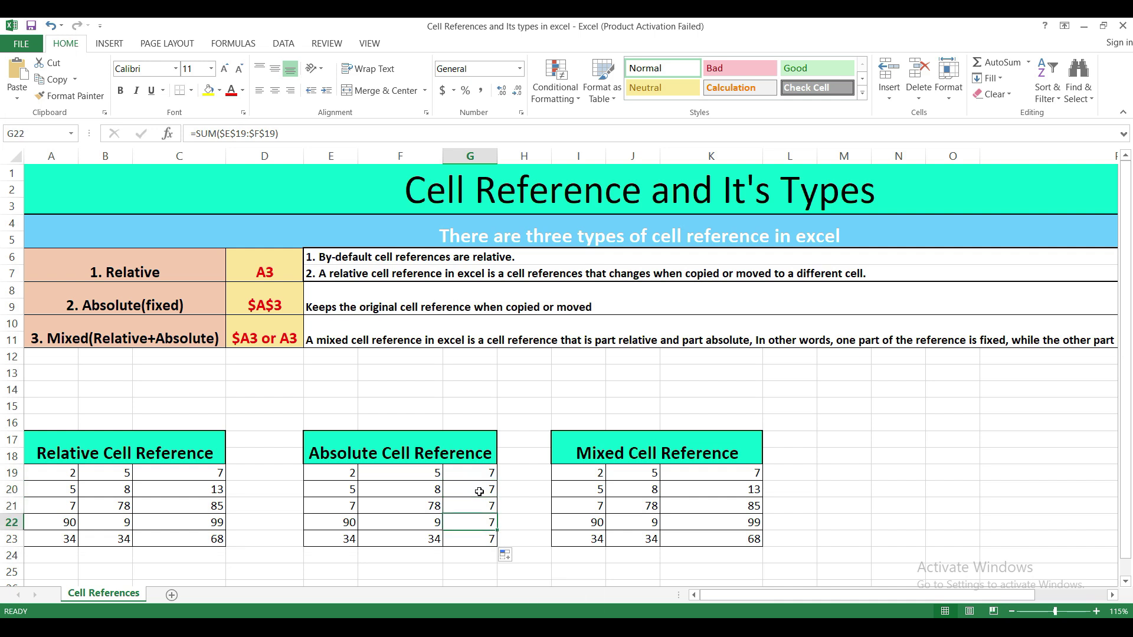
{"action": "key", "text": "Return"}
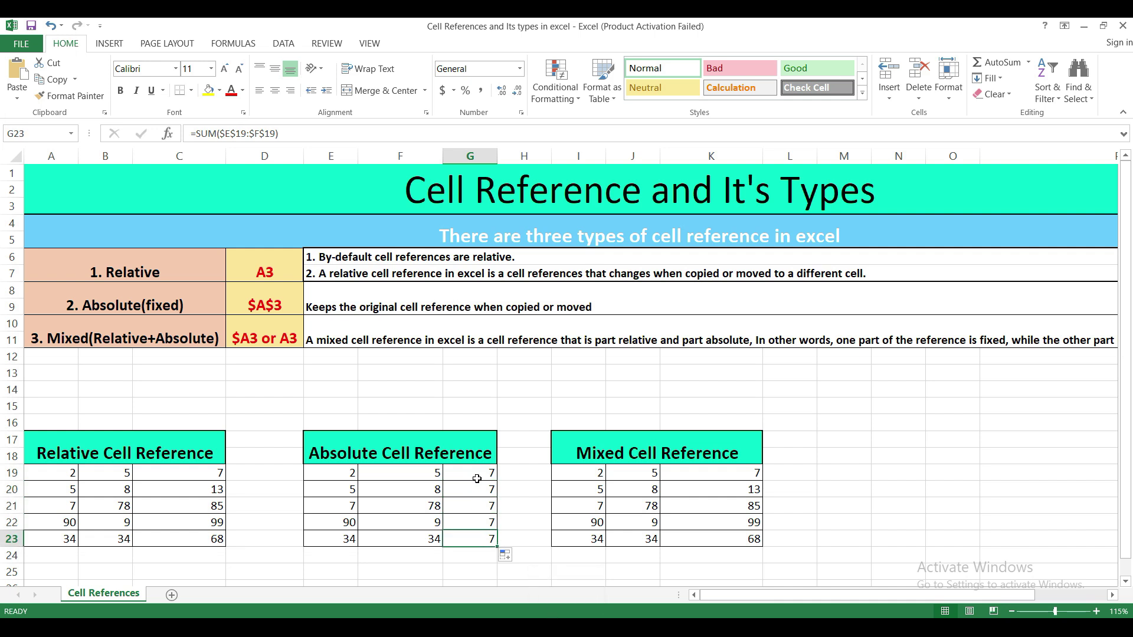
{"action": "left_click", "coordinate": [476, 475]}
{"action": "key", "text": "Return"}
{"action": "key", "text": "Return"}
{"action": "key", "text": "Return"}
{"action": "key", "text": "Return"}
{"action": "key", "text": "Return"}
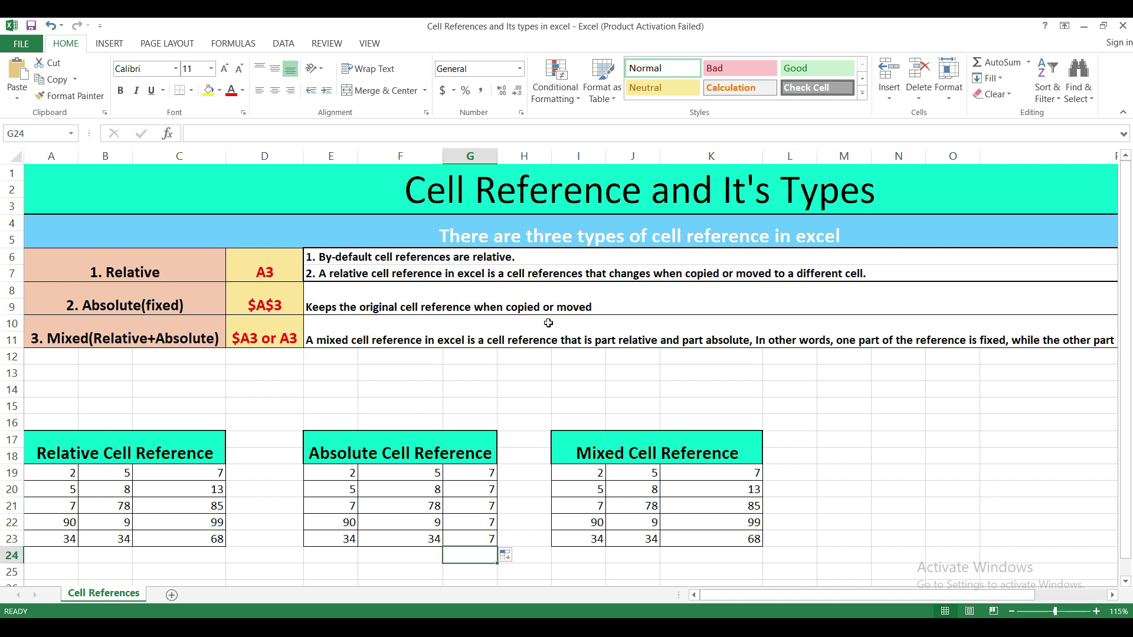
{"action": "left_click", "coordinate": [475, 469]}
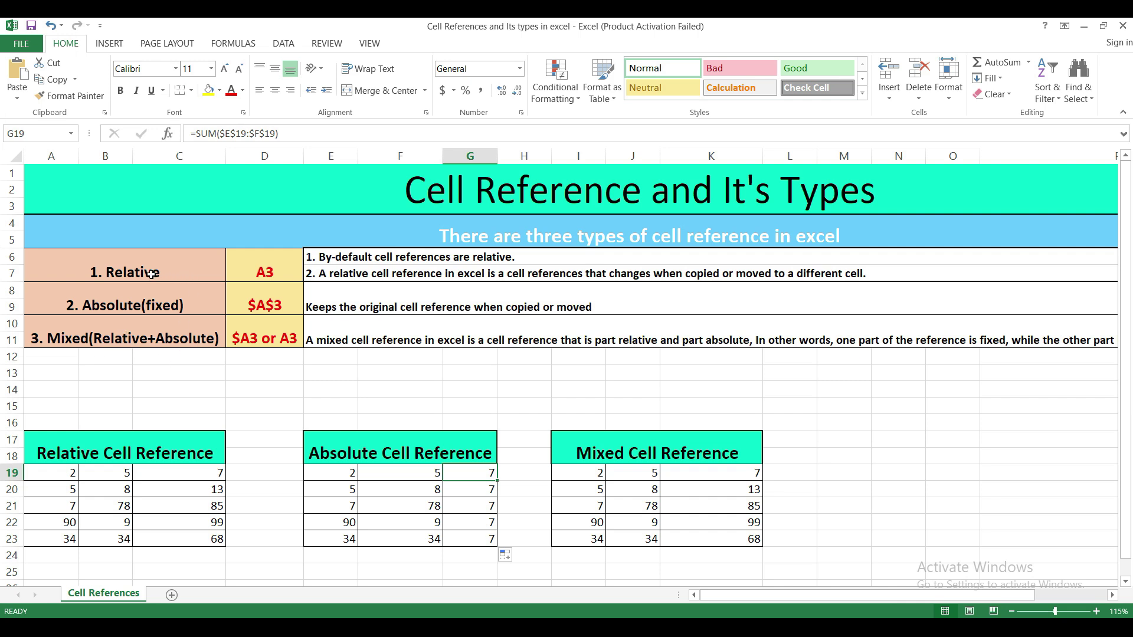
{"action": "left_click", "coordinate": [270, 277]}
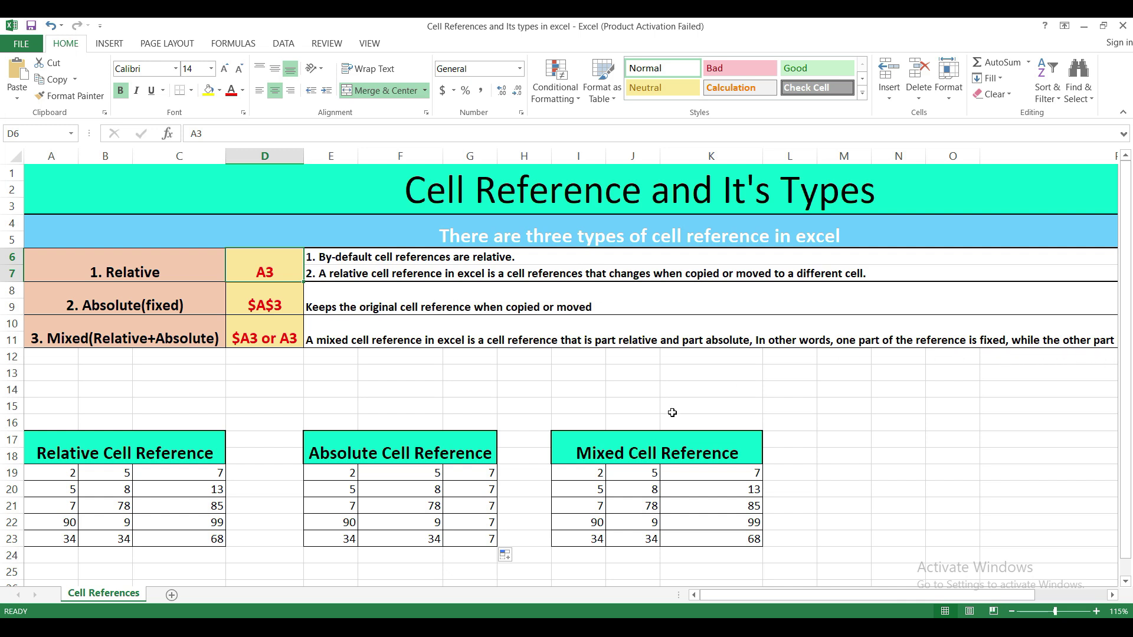
- Clear the existing results in K19:K23 of the Mixed Cell Reference table
{"action": "left_click", "coordinate": [683, 486]}
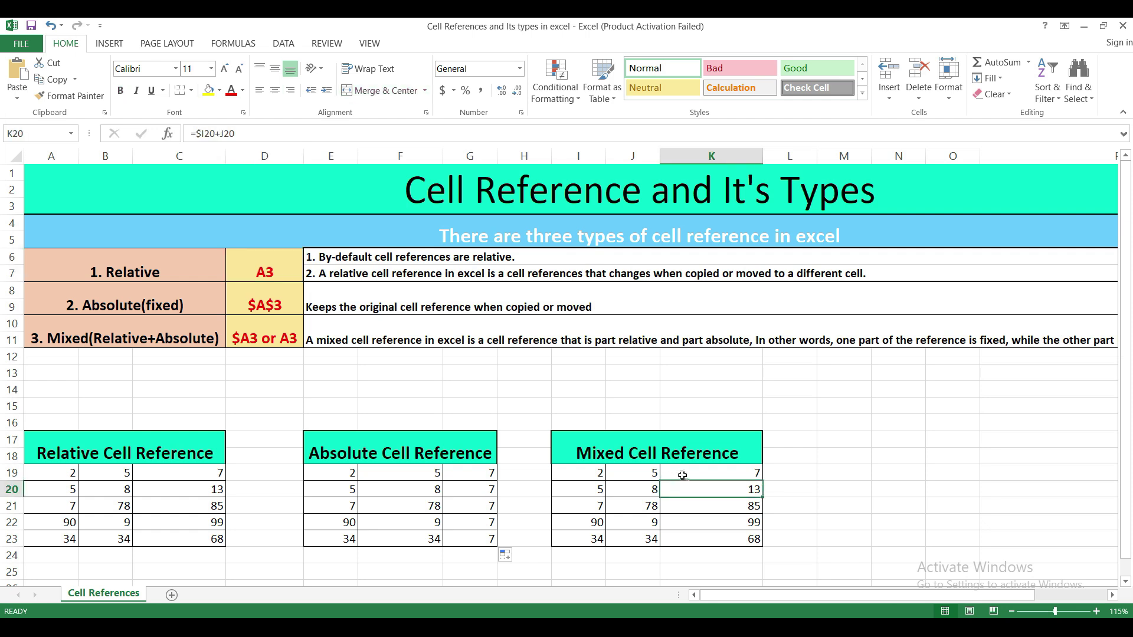
{"action": "left_click", "coordinate": [683, 476]}
{"action": "key", "text": "shift+Down"}
{"action": "key", "text": "shift+Down"}
{"action": "key", "text": "shift+Down"}
{"action": "key", "text": "shift+Down"}
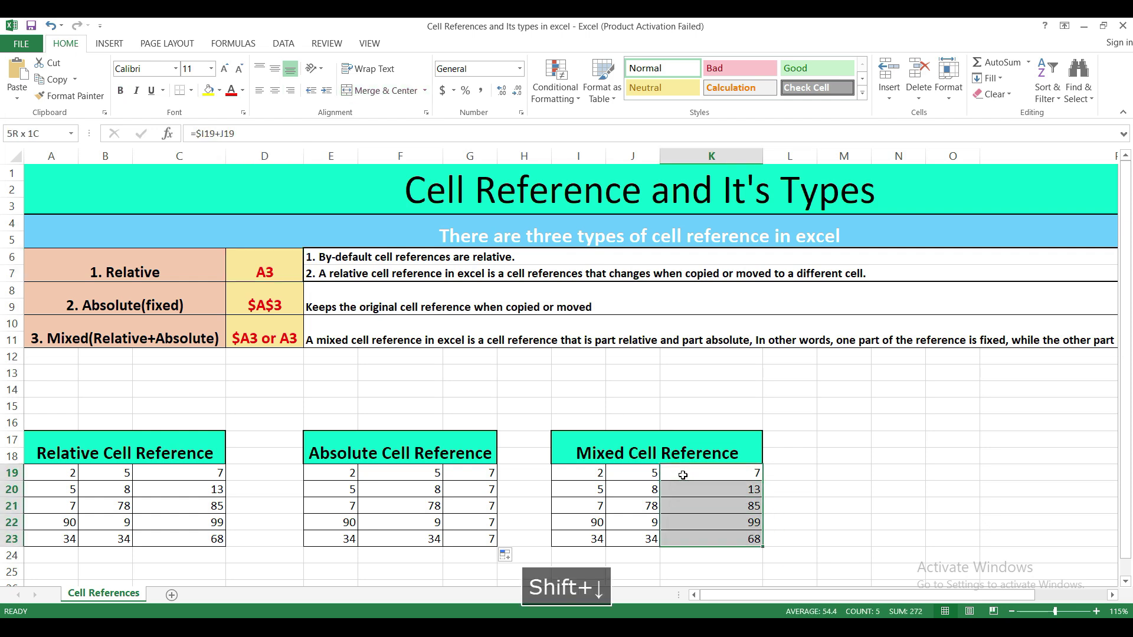
{"action": "key", "text": "Delete"}
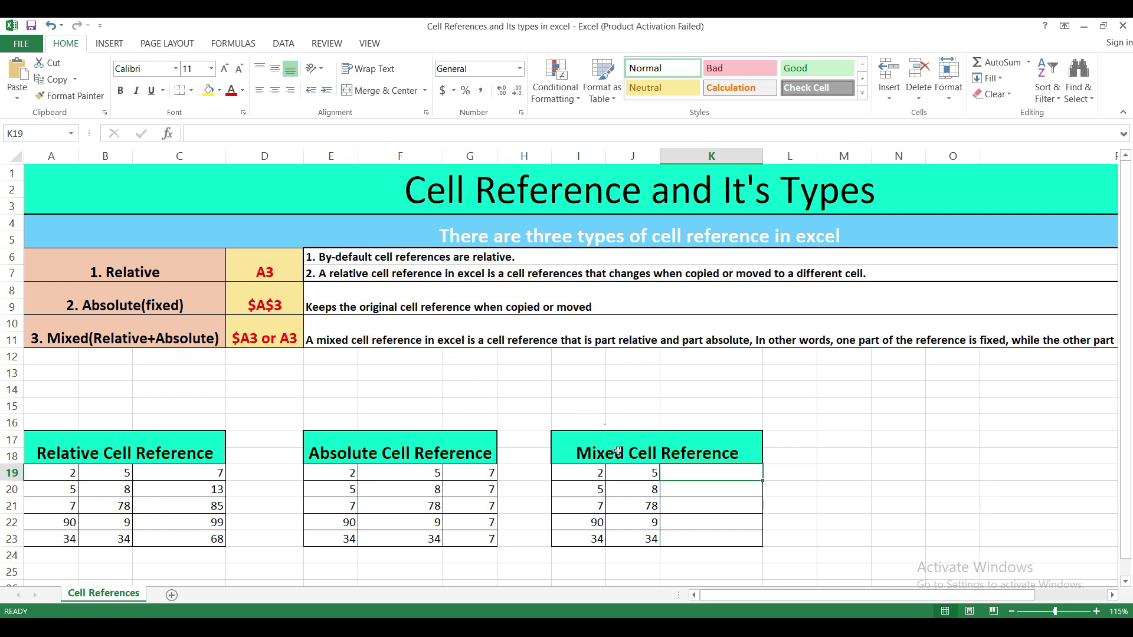
- Enter the formula =SUM(I19:J19) in cell K19 of the Mixed Cell Reference table
{"action": "type", "text": "="}
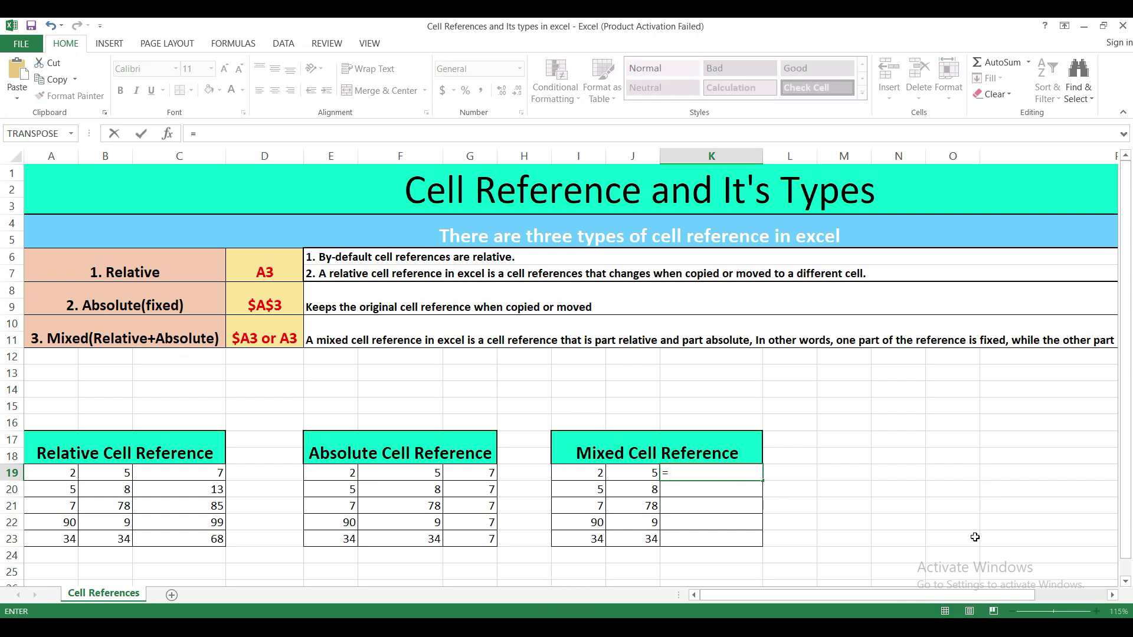
{"action": "type", "text": "sum"}
{"action": "key", "text": "Tab"}
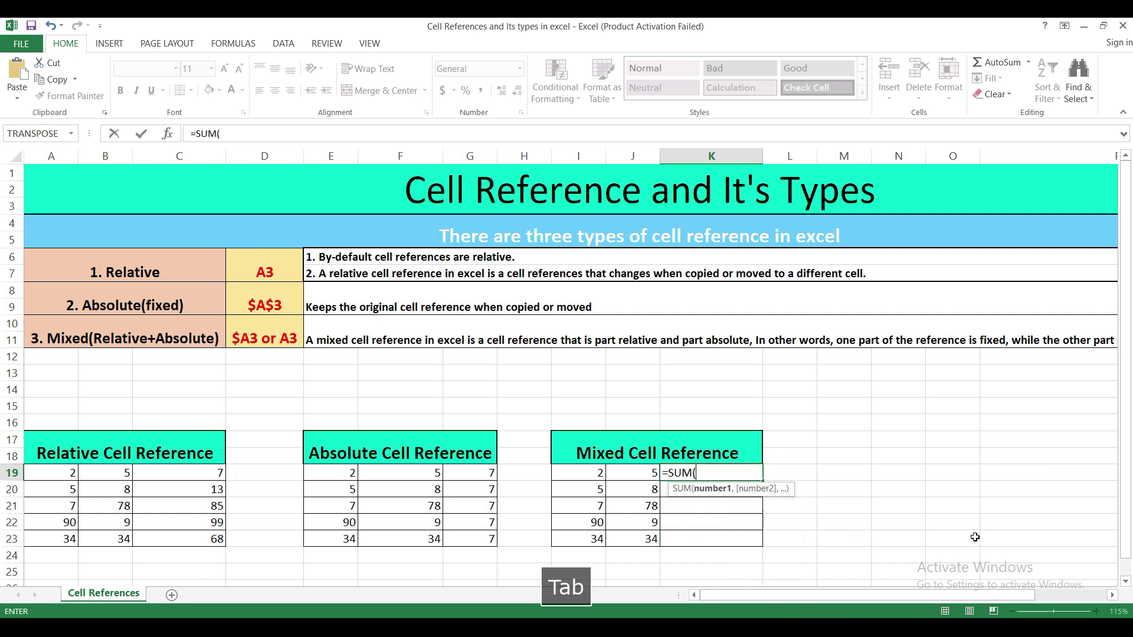
{"action": "left_click", "coordinate": [584, 473]}
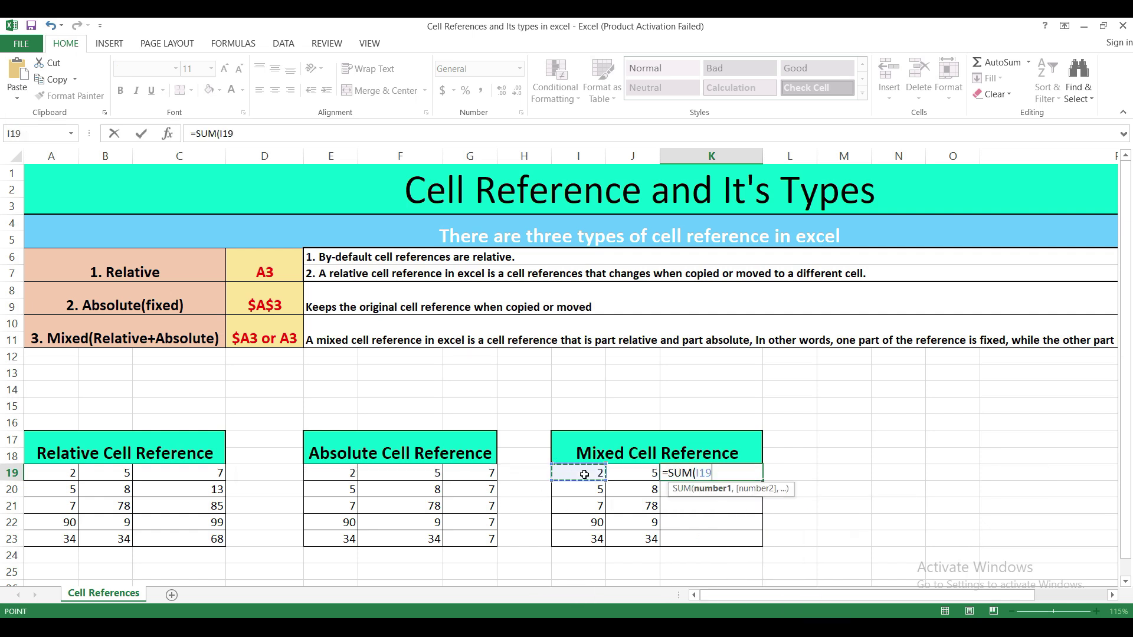
{"action": "key", "text": "shift+Right"}
{"action": "type", "text": ")"}
{"action": "key", "text": "Return"}
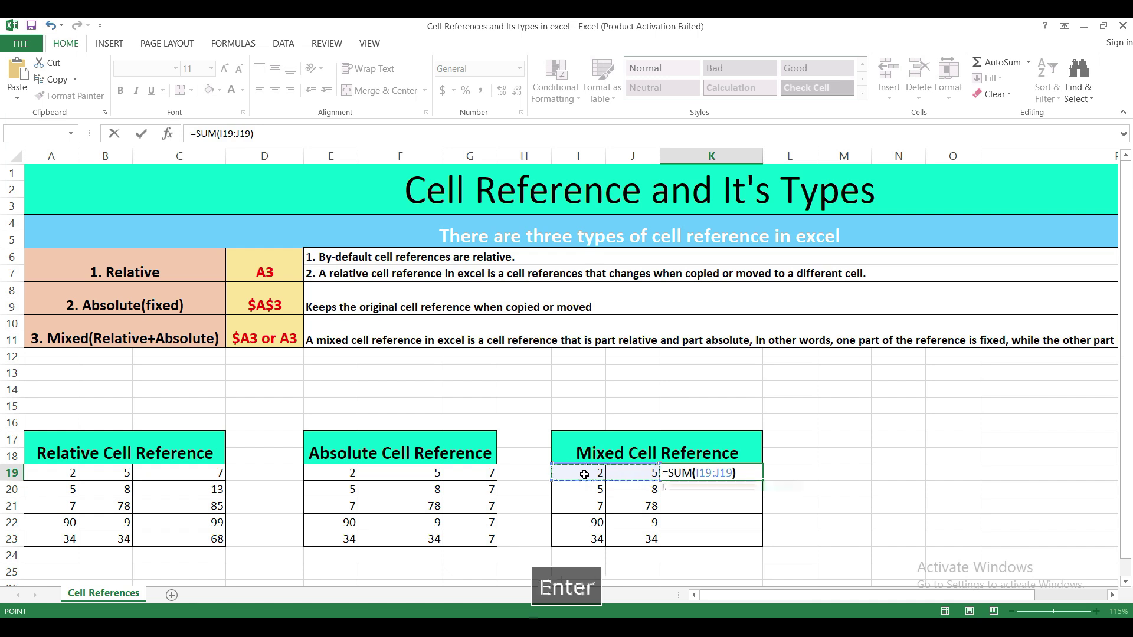
- Make the I19 reference in cell K19 absolute so the formula reads =SUM($I$19:J19), and save the workbook
{"action": "left_click", "coordinate": [701, 471]}
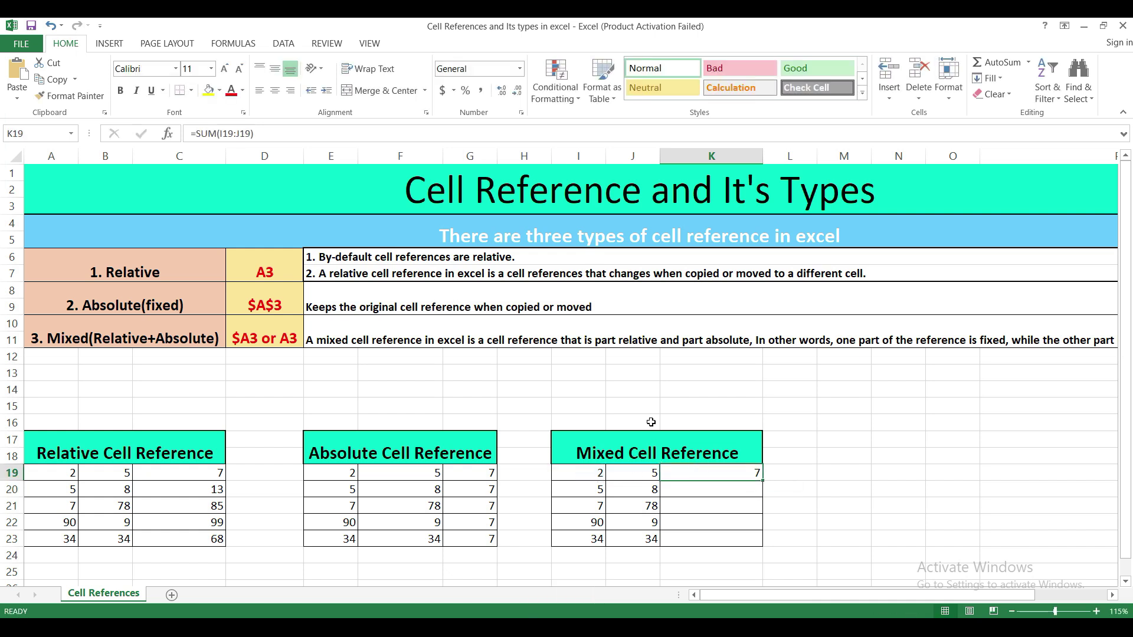
{"action": "left_click", "coordinate": [229, 132]}
{"action": "double_click", "coordinate": [229, 132]}
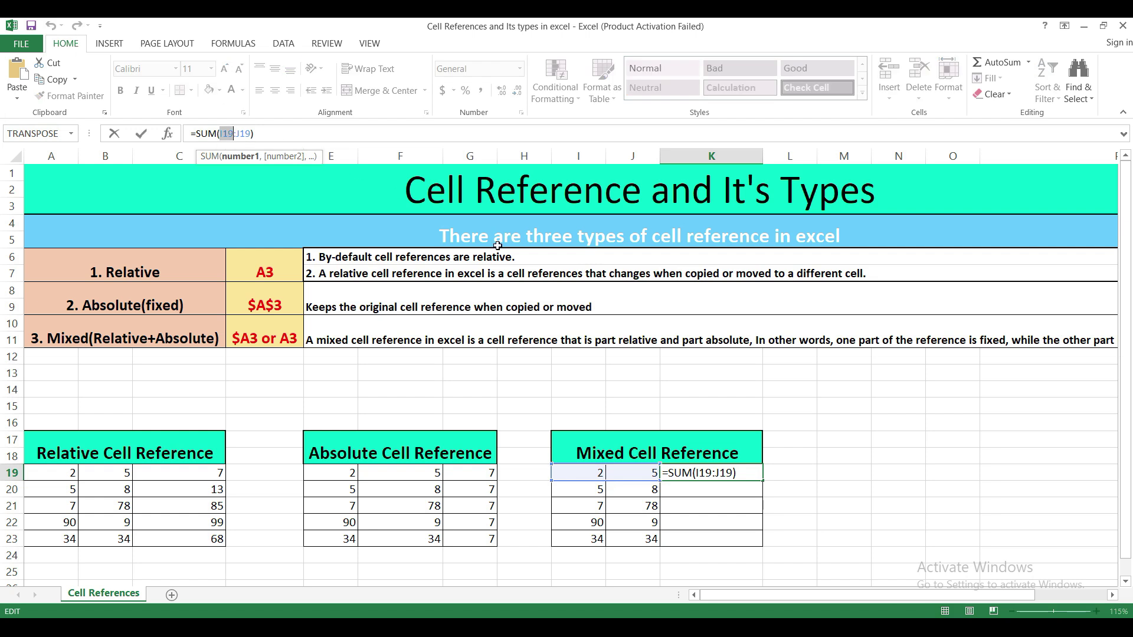
{"action": "key", "text": "F4"}
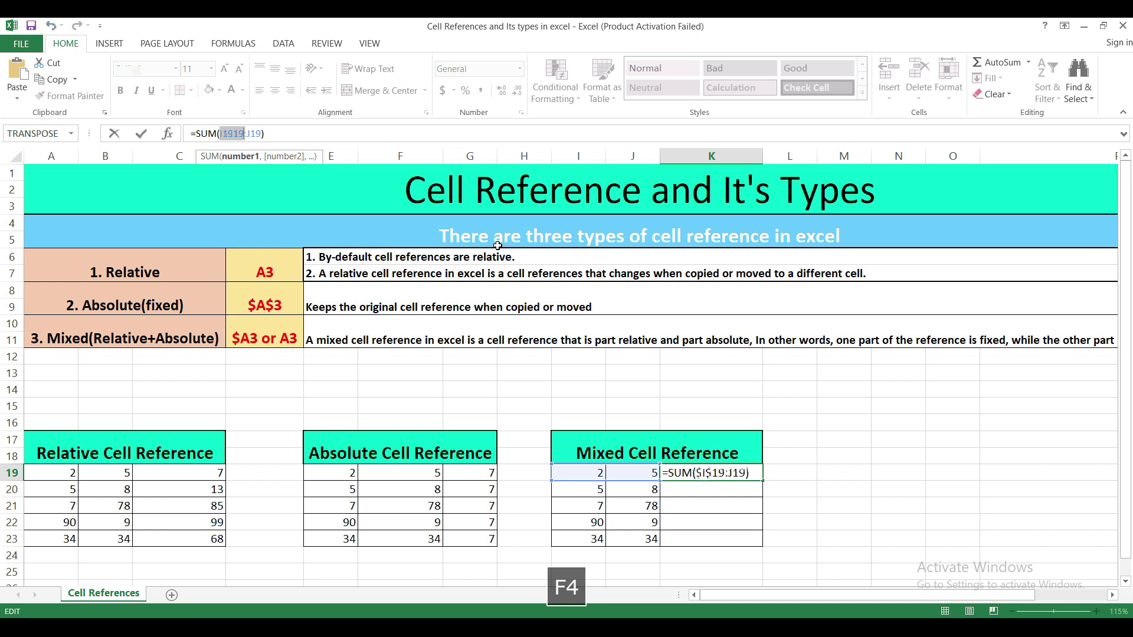
{"action": "left_click", "coordinate": [269, 132]}
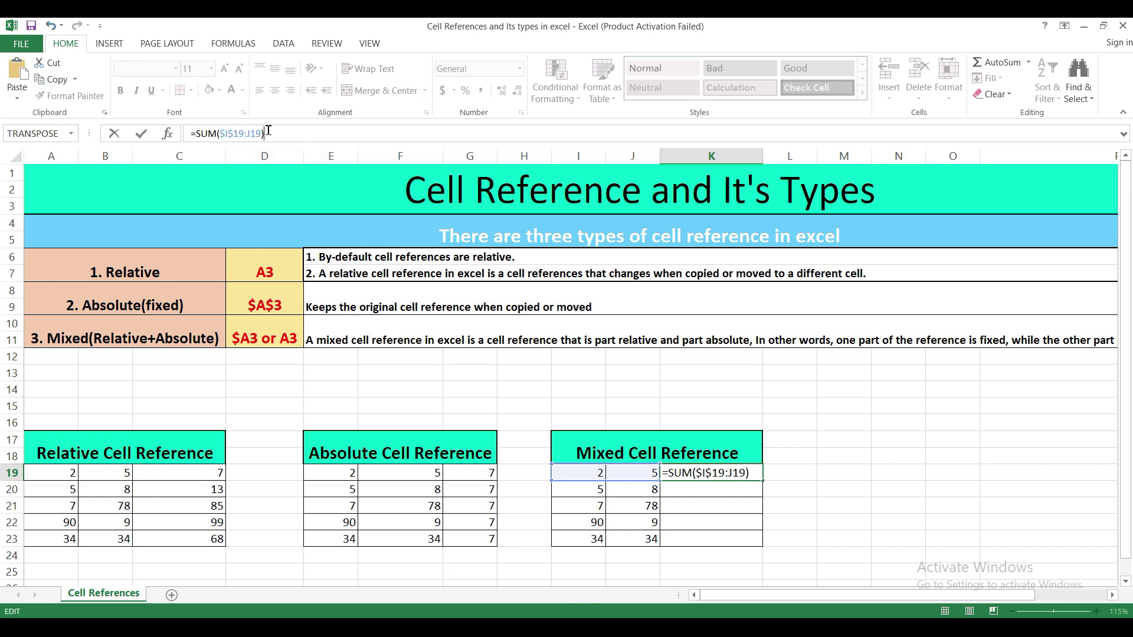
{"action": "key", "text": "ctrl+s"}
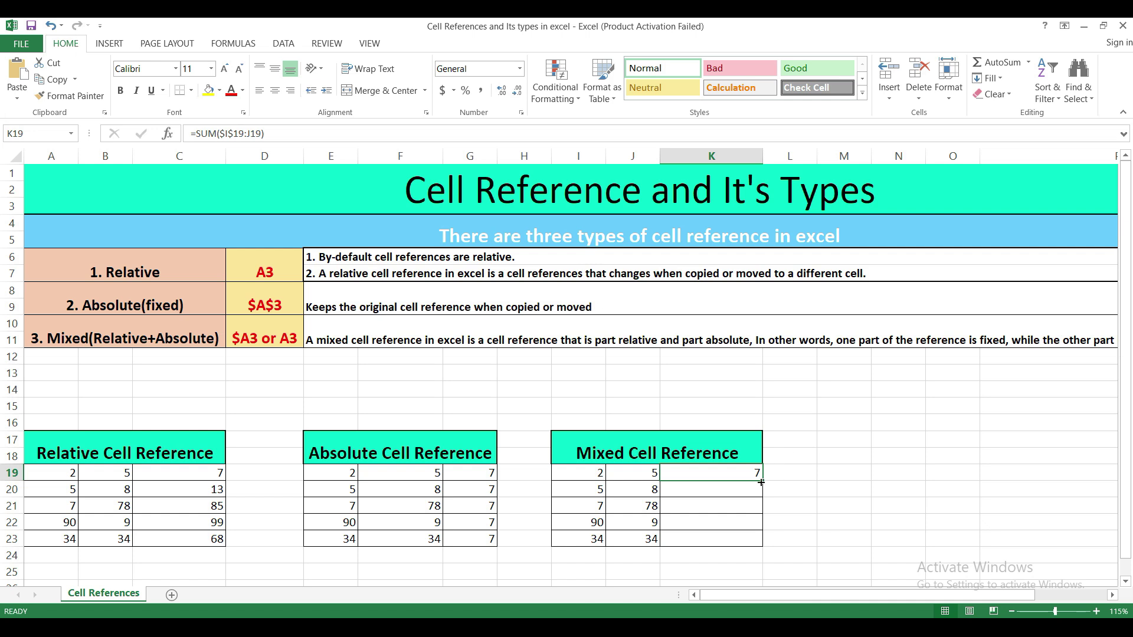
- Fill the K19 formula with its fully locked start cell down through K23 and check the copy in K20
{"action": "left_click_drag", "start_coordinate": [761, 482], "coordinate": [763, 542]}
{"action": "left_click", "coordinate": [735, 489]}
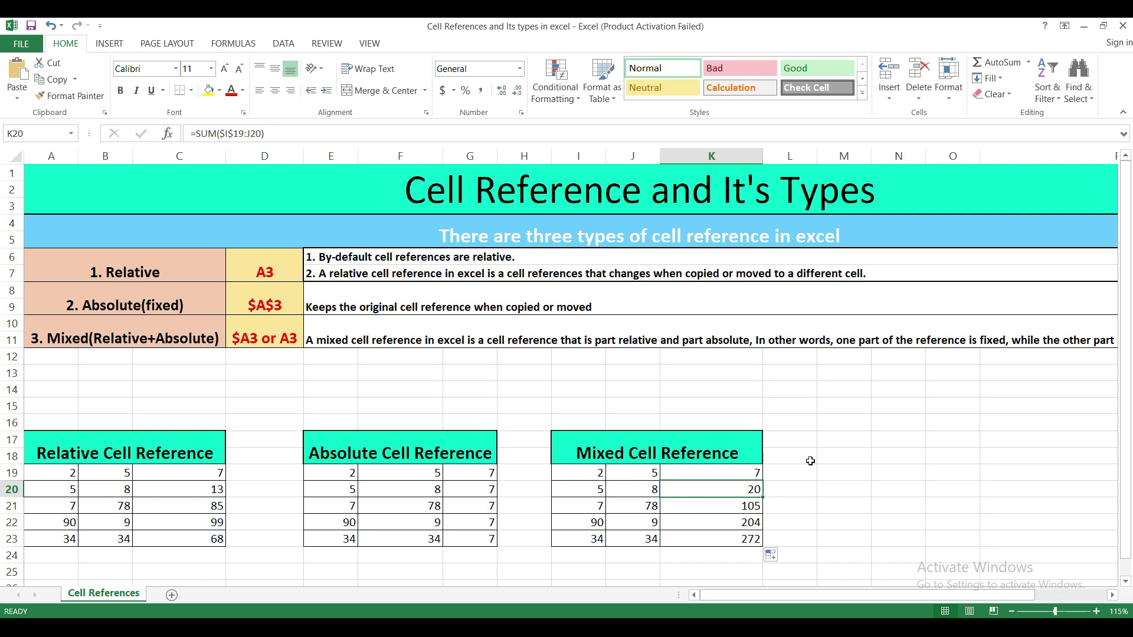
- Remove the row lock from the first reference in K19 so the formula reads =SUM($I19:J19)
{"action": "left_click", "coordinate": [728, 472]}
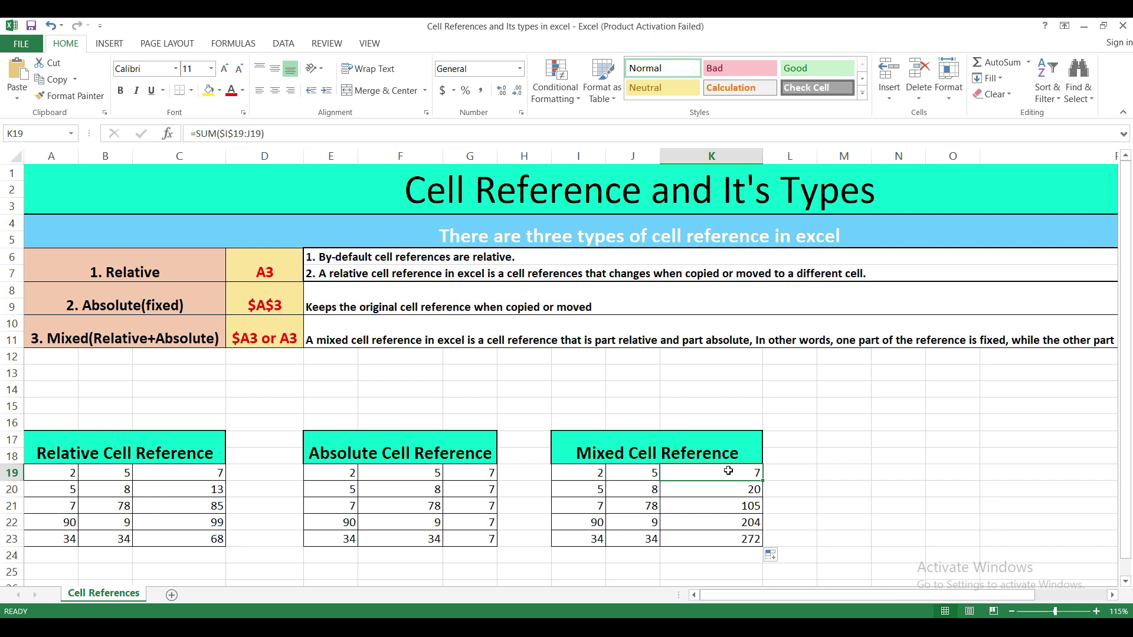
{"action": "left_click", "coordinate": [231, 134]}
{"action": "key", "text": "BackSpace"}
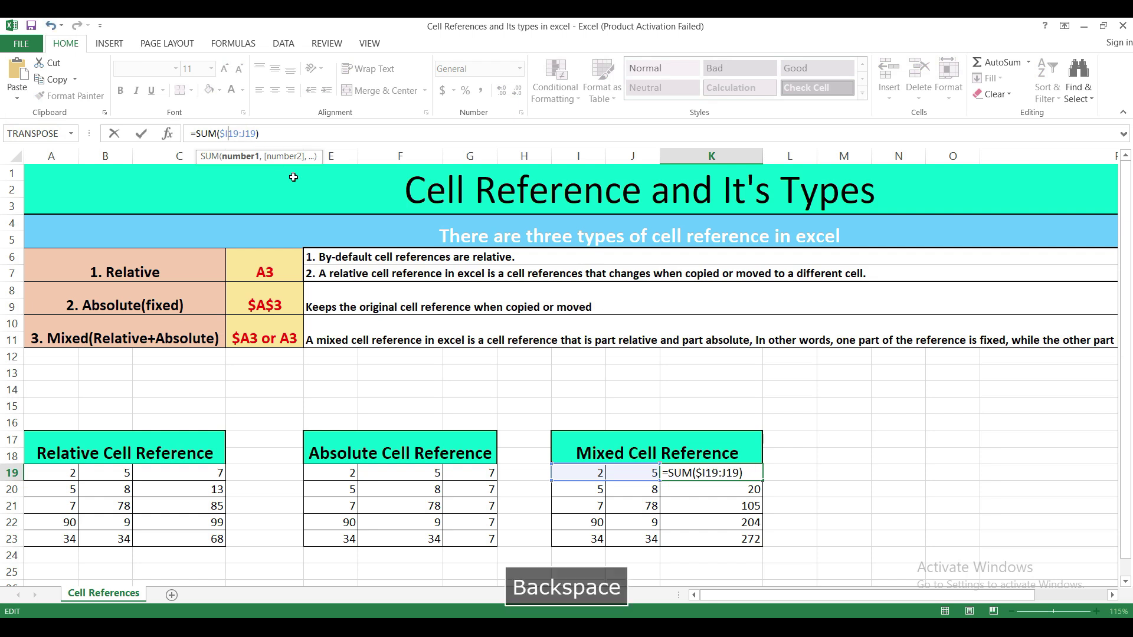
{"action": "key", "text": "Return"}
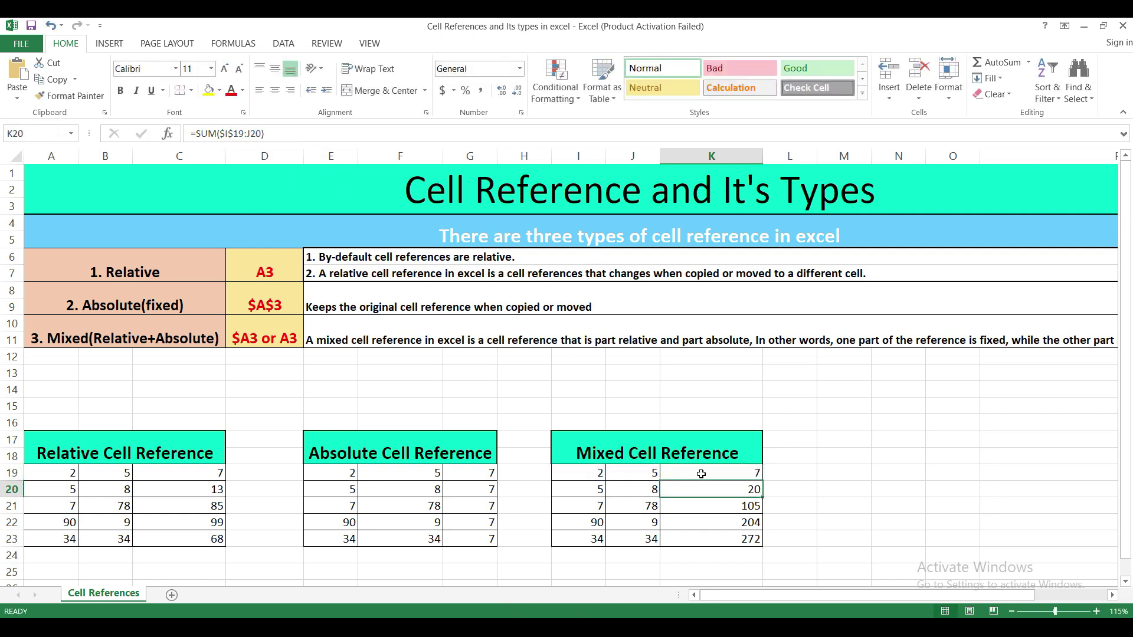
- Fill the column-locked K19 formula down through K23 and check the copied formula in K20
{"action": "left_click", "coordinate": [701, 474]}
{"action": "left_click_drag", "start_coordinate": [762, 481], "coordinate": [762, 540]}
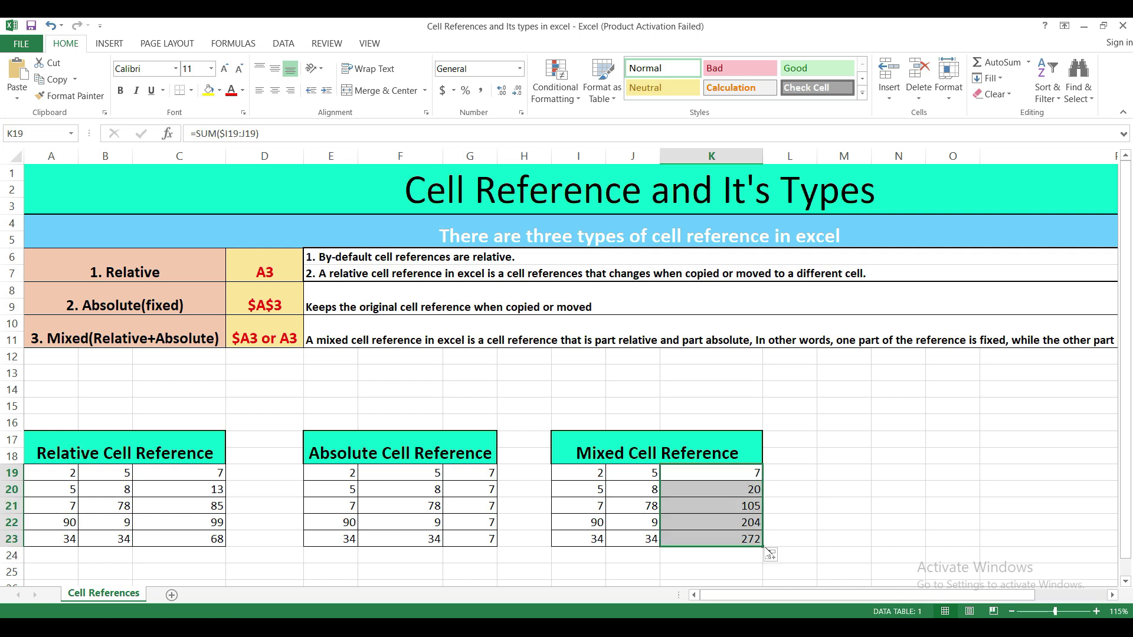
{"action": "left_click", "coordinate": [755, 489]}
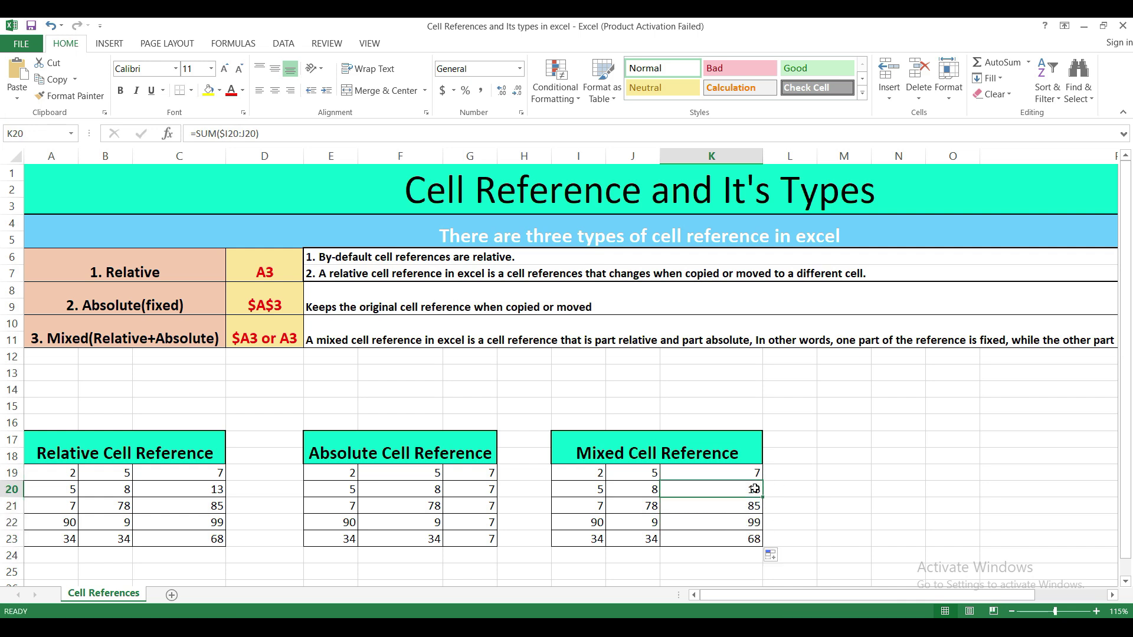